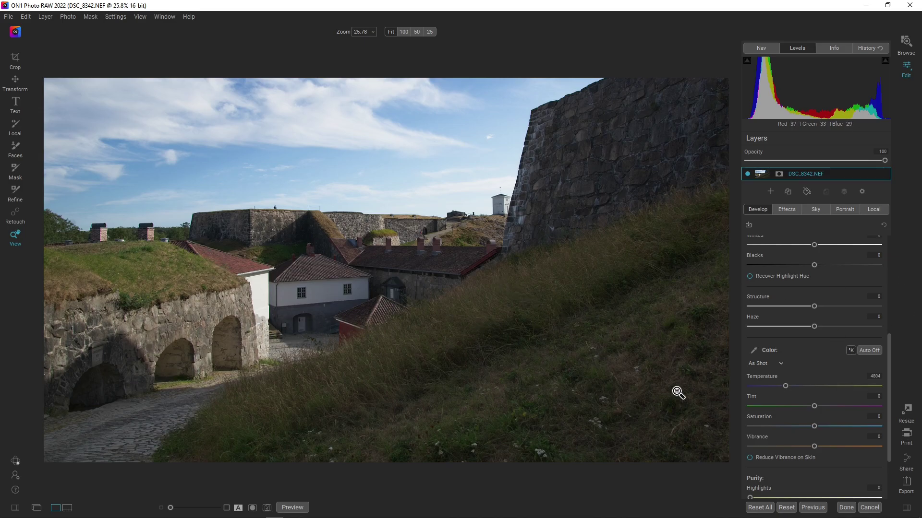
Step: Set the photo's camera profile to ON1 Landscape and apply the AI Auto tone adjustment
drag(888, 394, 894, 220)
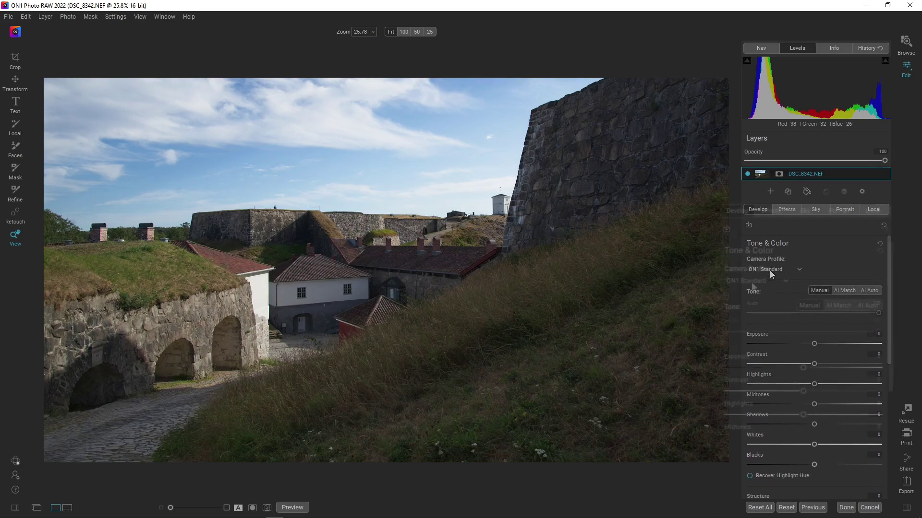
click(748, 281)
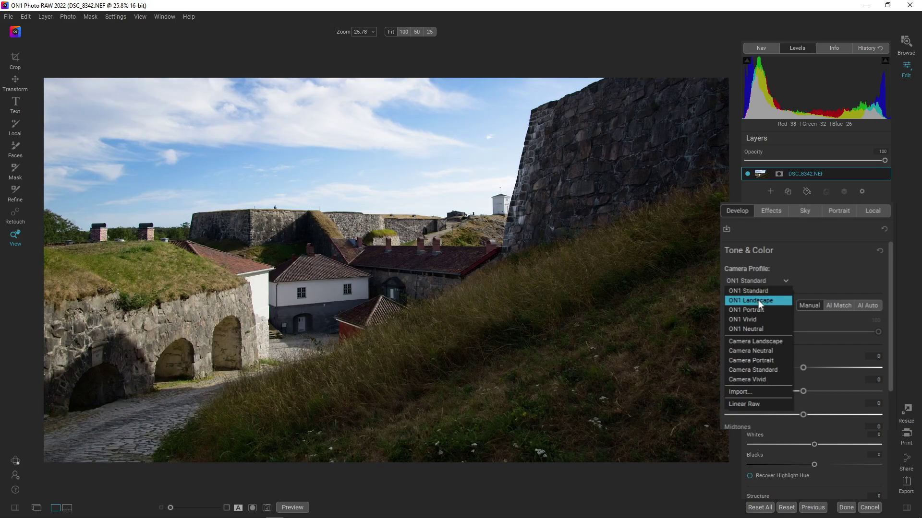
click(758, 301)
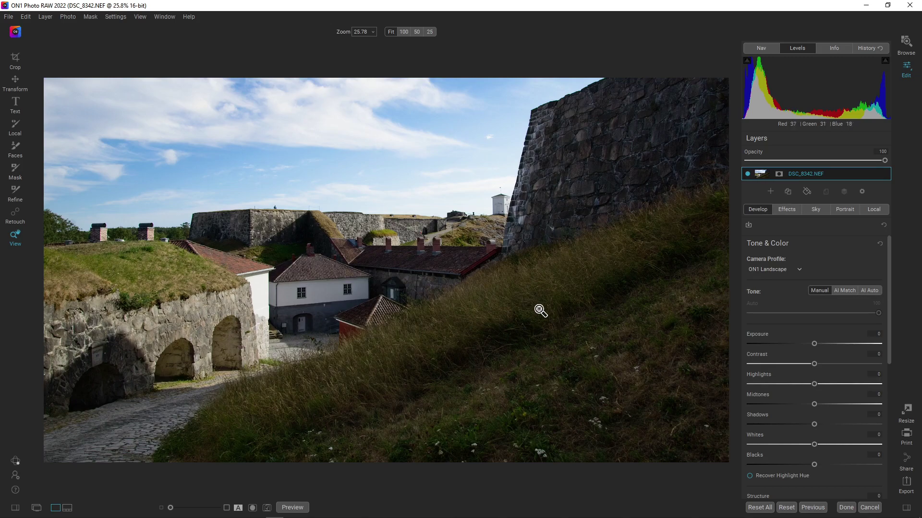
click(873, 290)
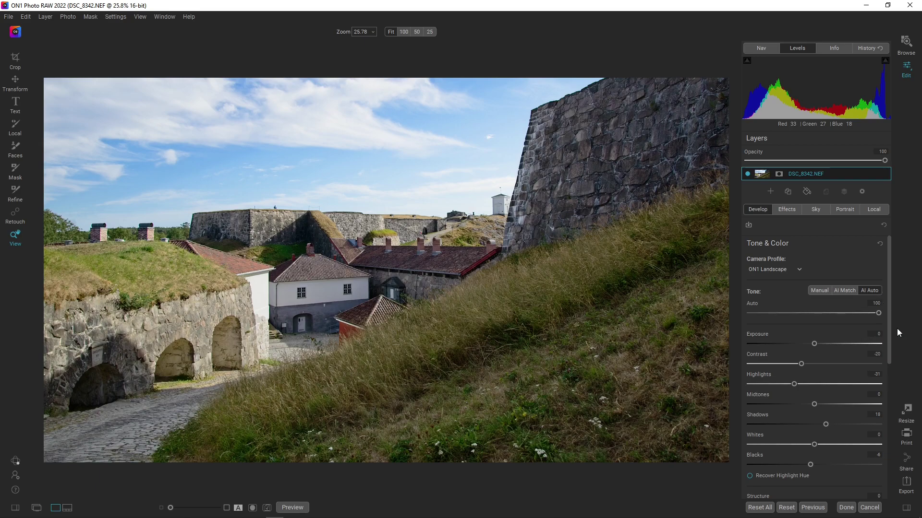
Step: Apply automatic color correction, then fine-tune the temperature to 5438 and the vibrance to 34
drag(888, 304, 893, 399)
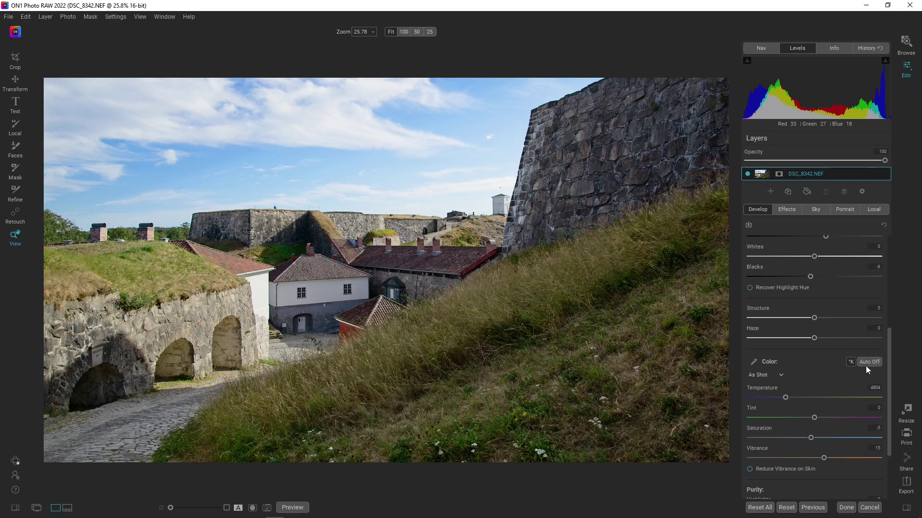
click(870, 362)
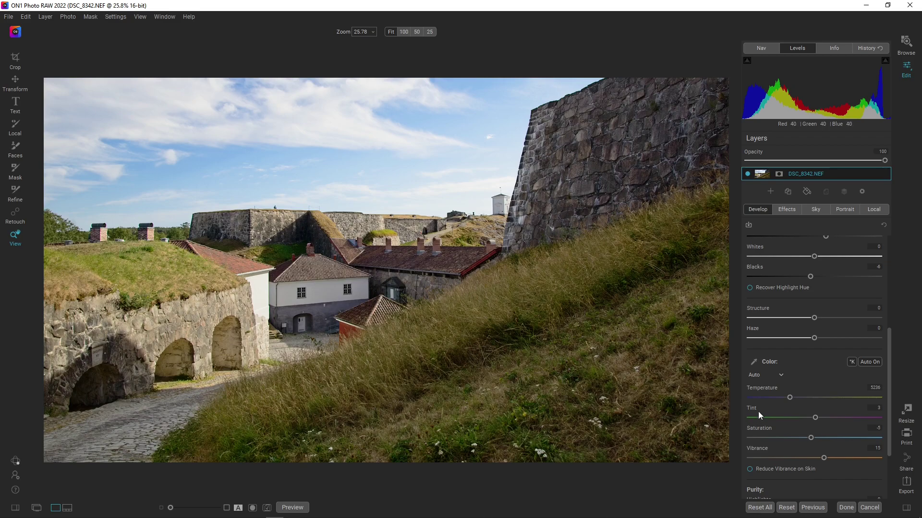
drag(791, 401, 793, 401)
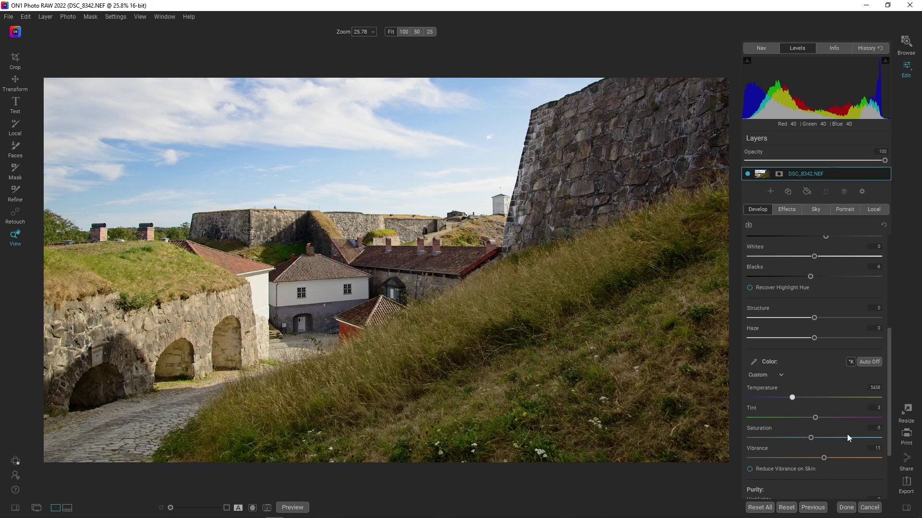
drag(823, 456, 835, 459)
Step: Compare the developed photo with the original in split view and lower the haze slightly
click(239, 507)
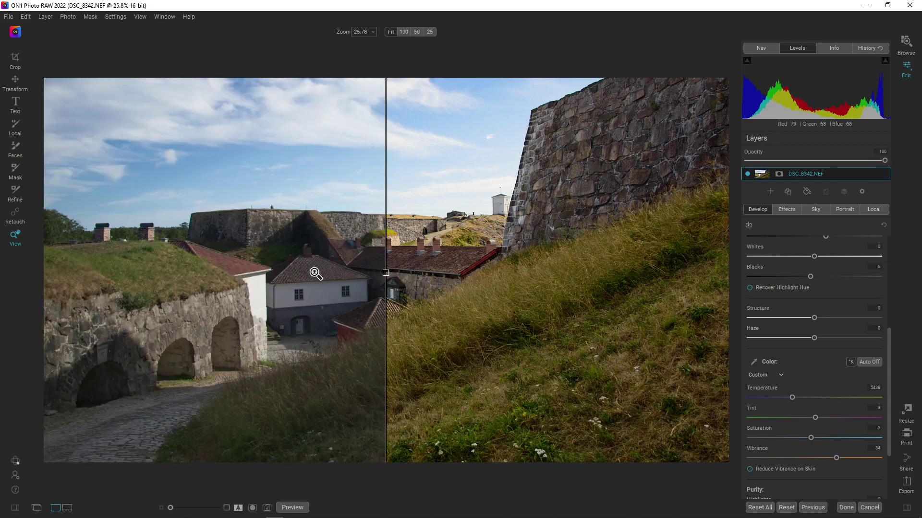
drag(387, 272, 119, 335)
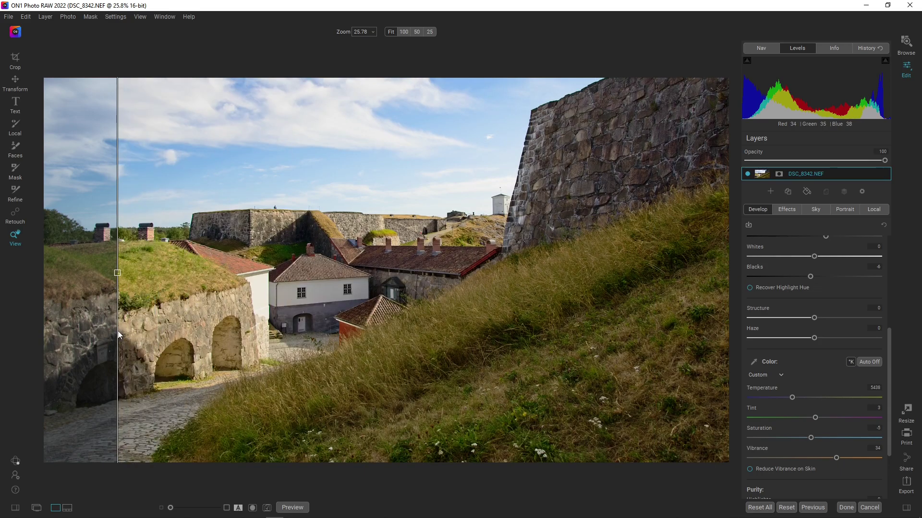
click(238, 508)
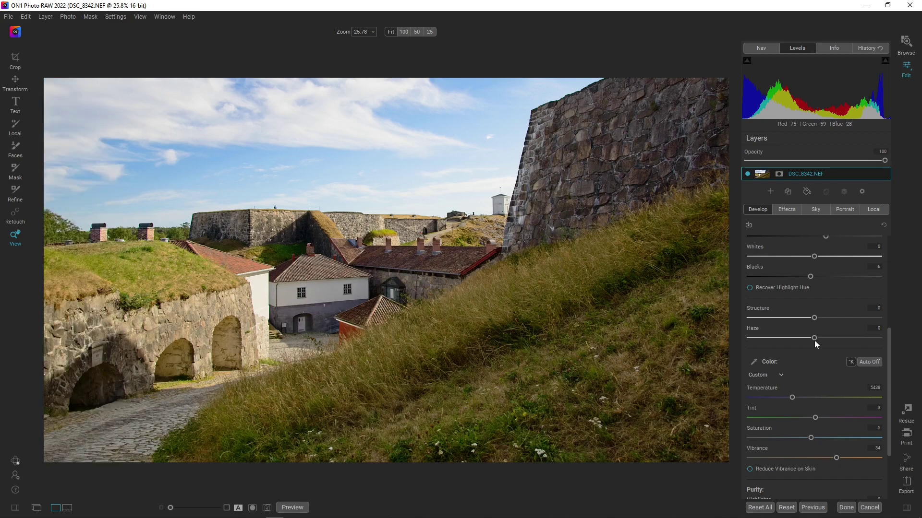
drag(807, 339, 805, 338)
drag(887, 338, 895, 206)
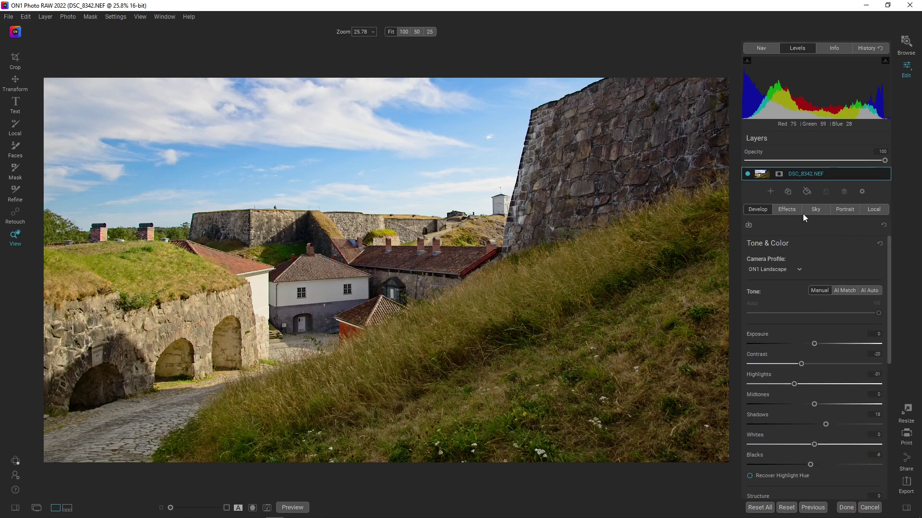
Step: Add a Dynamic Contrast effects filter to the photo
click(790, 212)
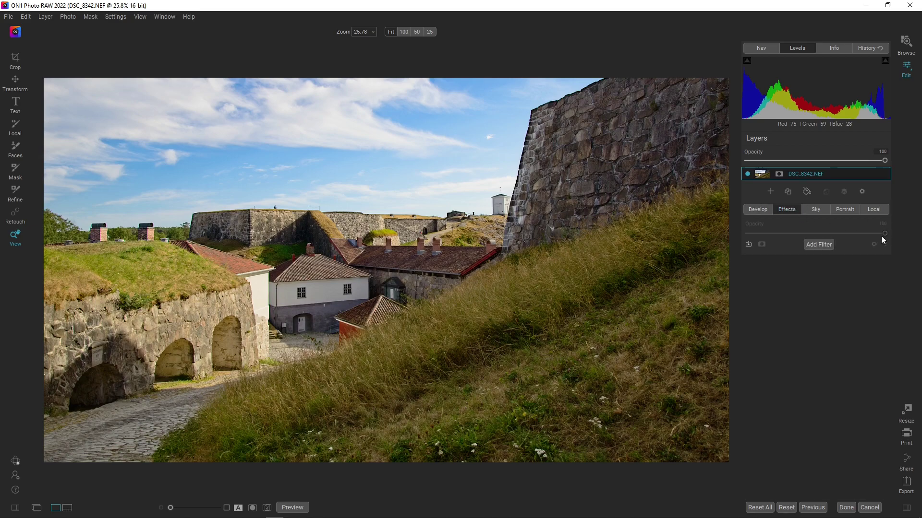
click(820, 246)
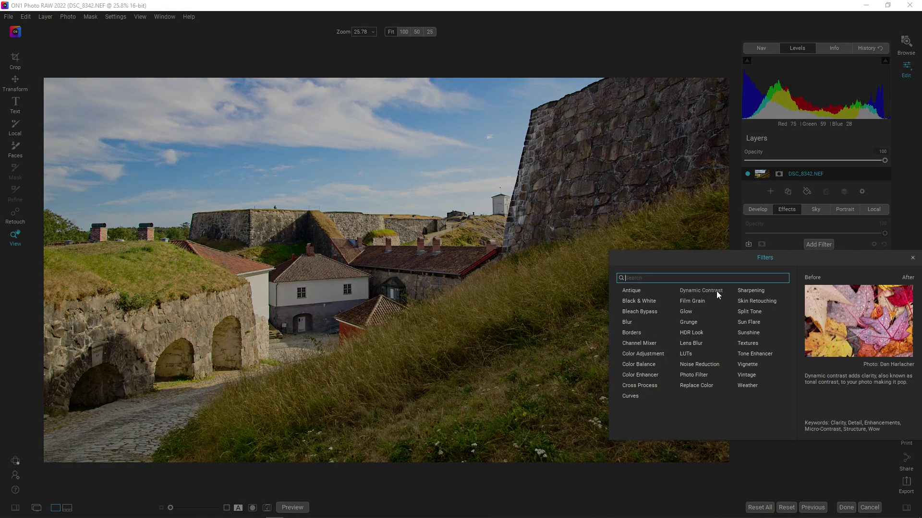
click(718, 292)
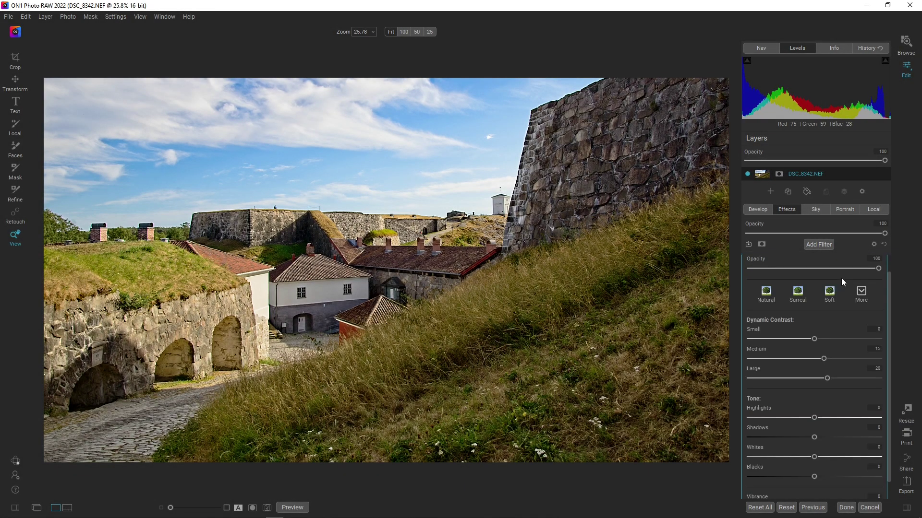
Step: Add a Tone Enhancer filter with detail set to 9 and clarity set to 27
click(820, 244)
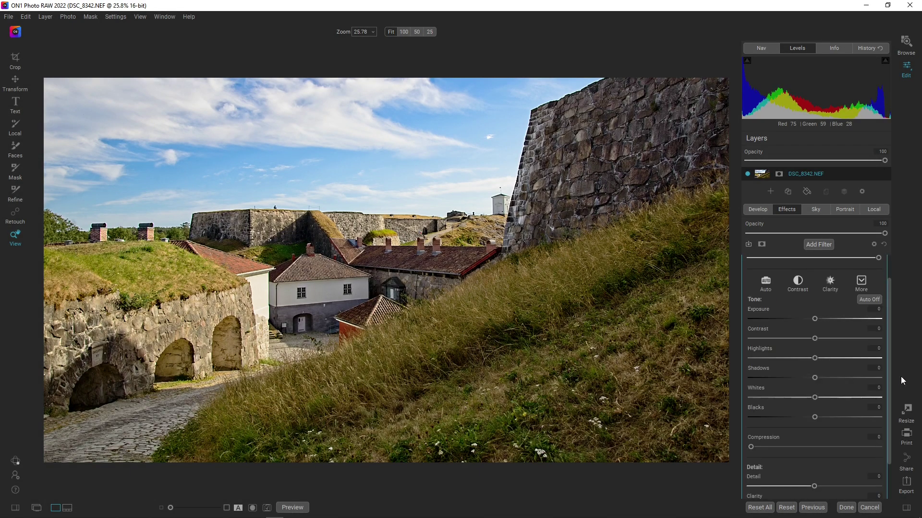
drag(888, 337, 894, 370)
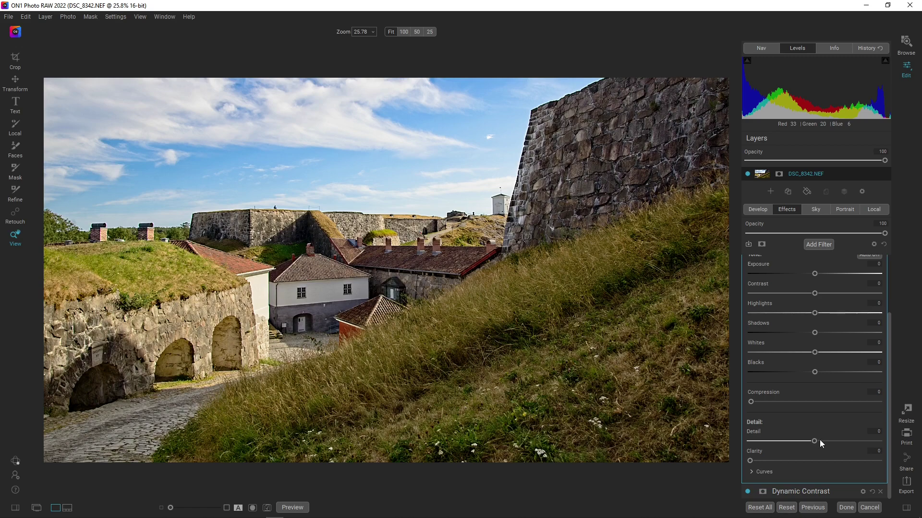
drag(823, 441, 827, 441)
drag(751, 461, 785, 461)
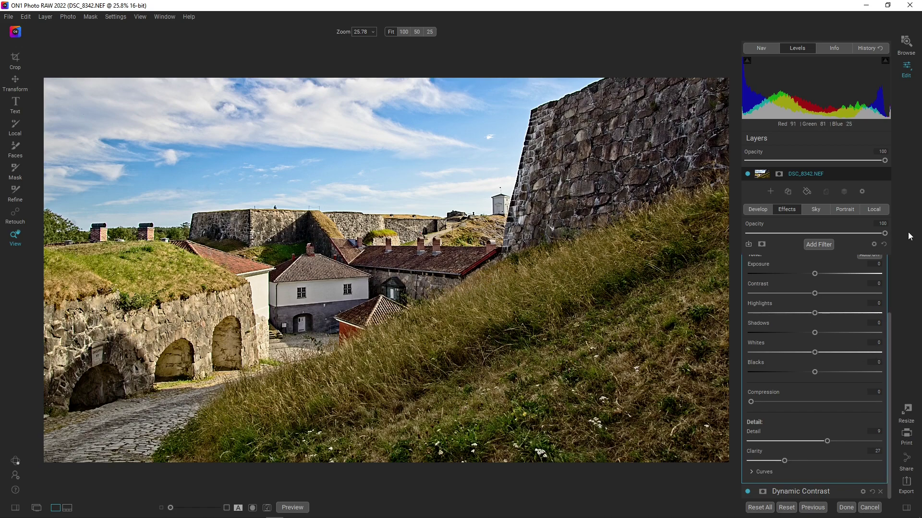
Step: Add a Glow filter in the Normal style, compare the photo with the original in split view, and collapse the filter's settings
drag(890, 344, 894, 236)
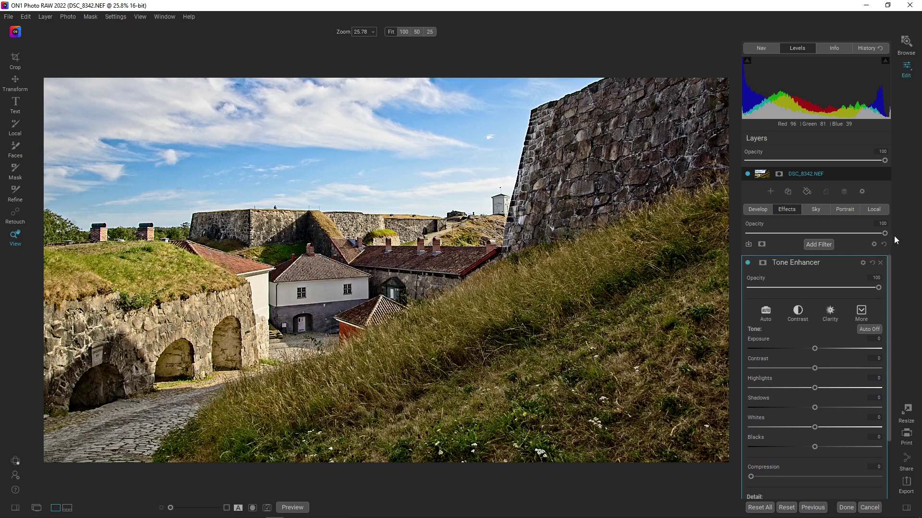
click(817, 245)
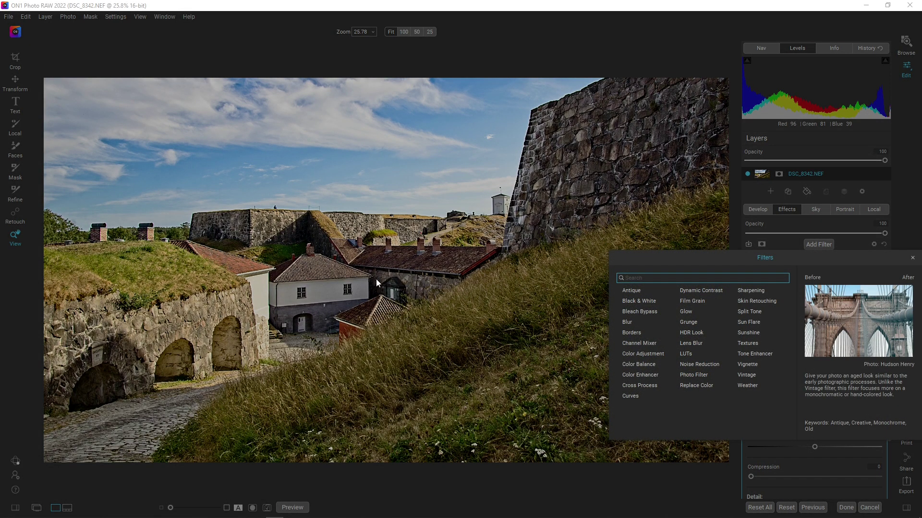
click(684, 312)
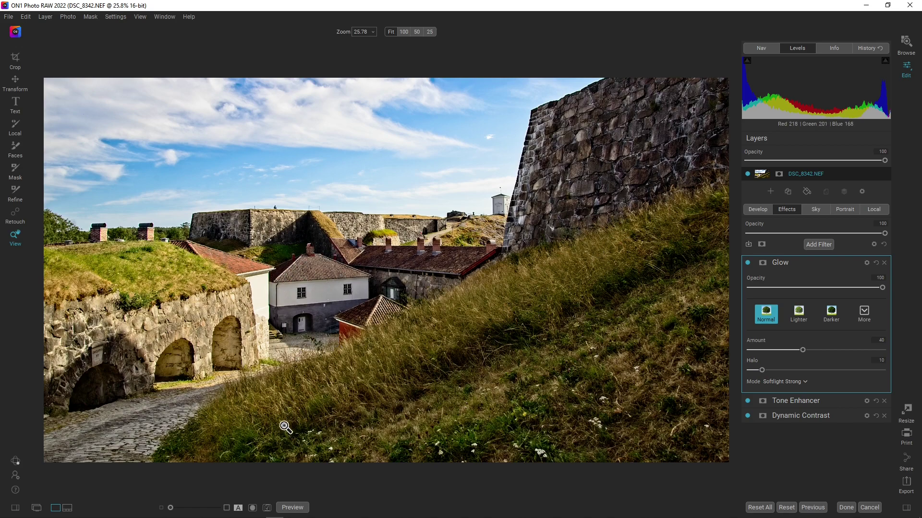
mouse_move(298, 511)
click(238, 508)
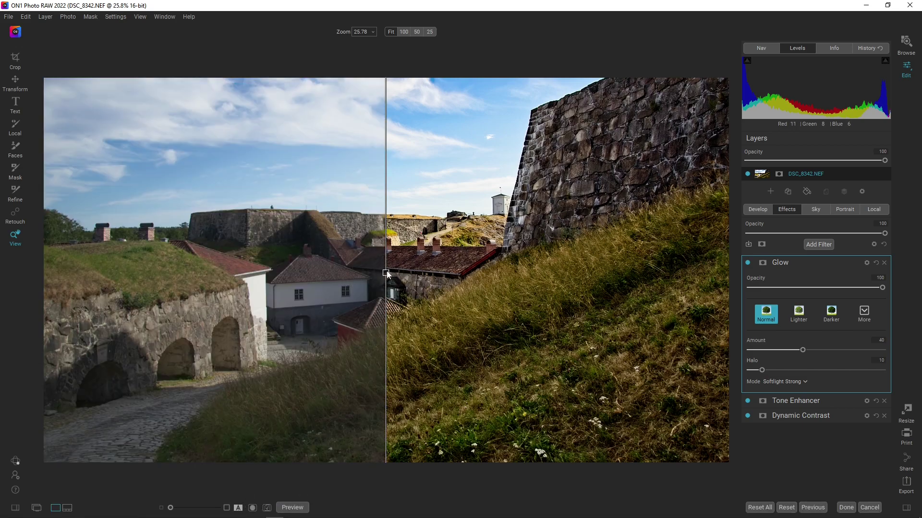
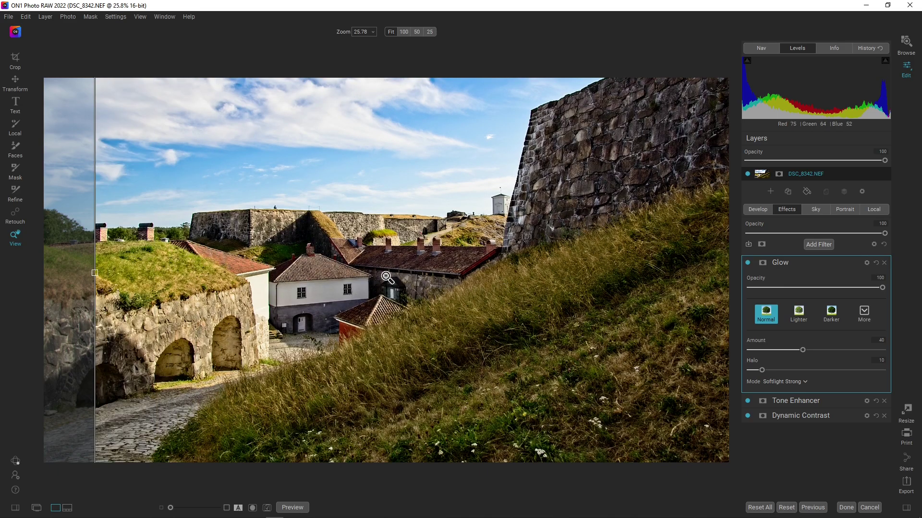
click(237, 509)
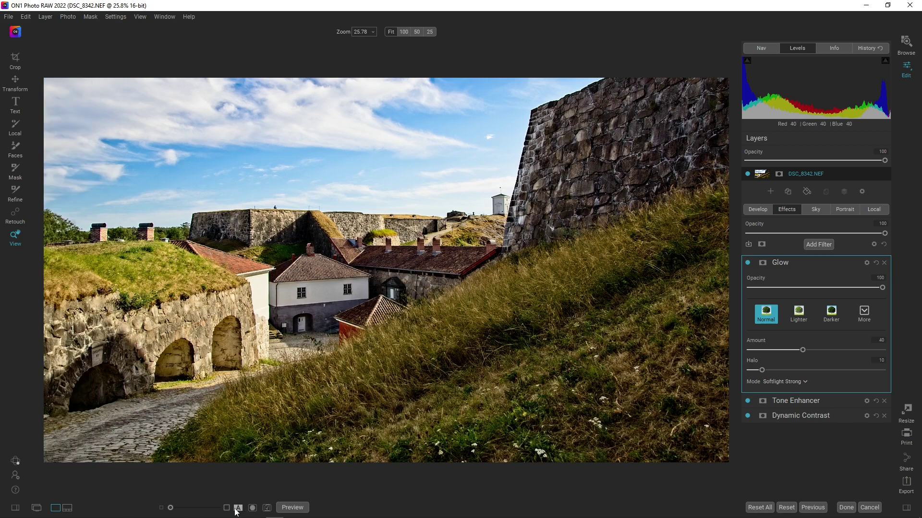
click(813, 259)
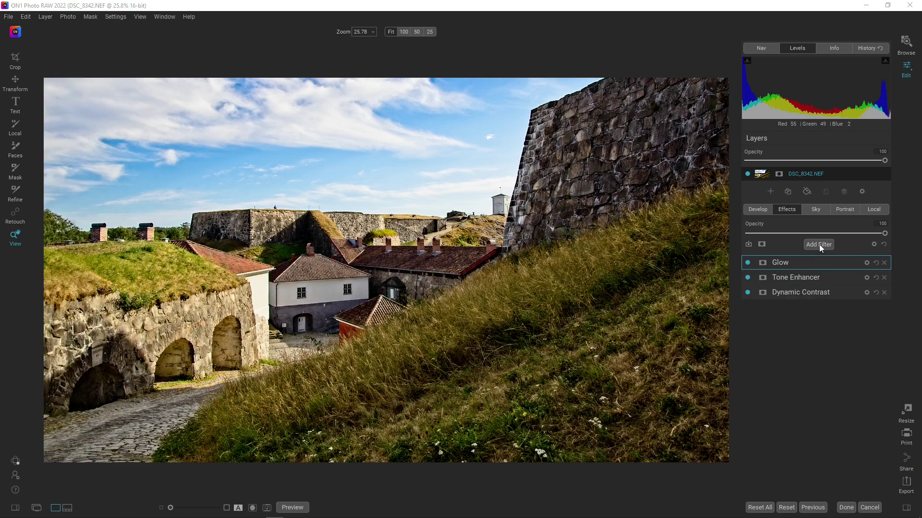
Step: Add a Photo Filter effect in the warm 85 style and reduce its opacity to 55
click(819, 244)
click(692, 376)
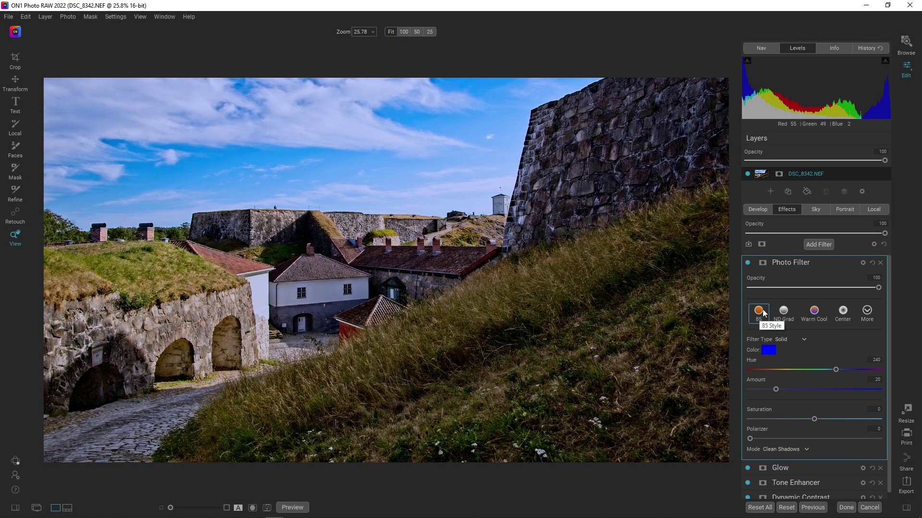
click(764, 313)
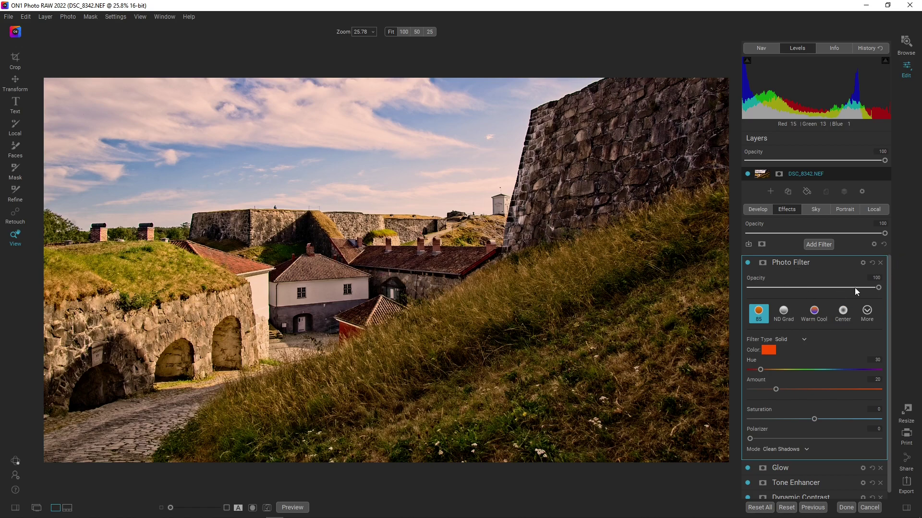
drag(878, 288, 815, 289)
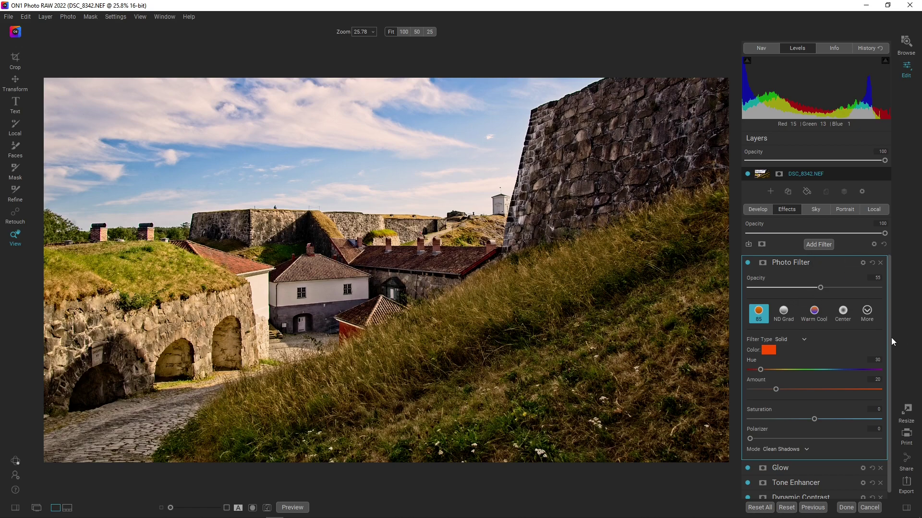
click(851, 263)
Step: Add a Vignette filter in the Big Softy style and reduce its opacity to 74
click(817, 245)
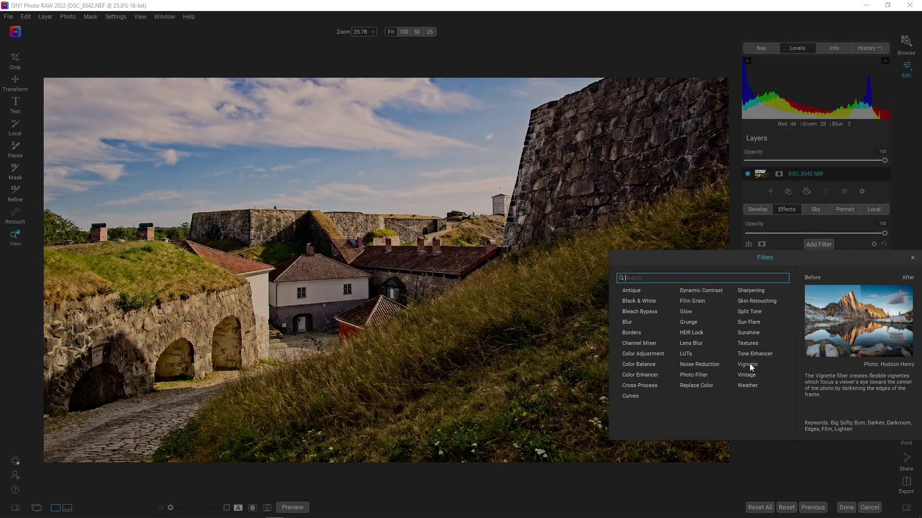
click(750, 364)
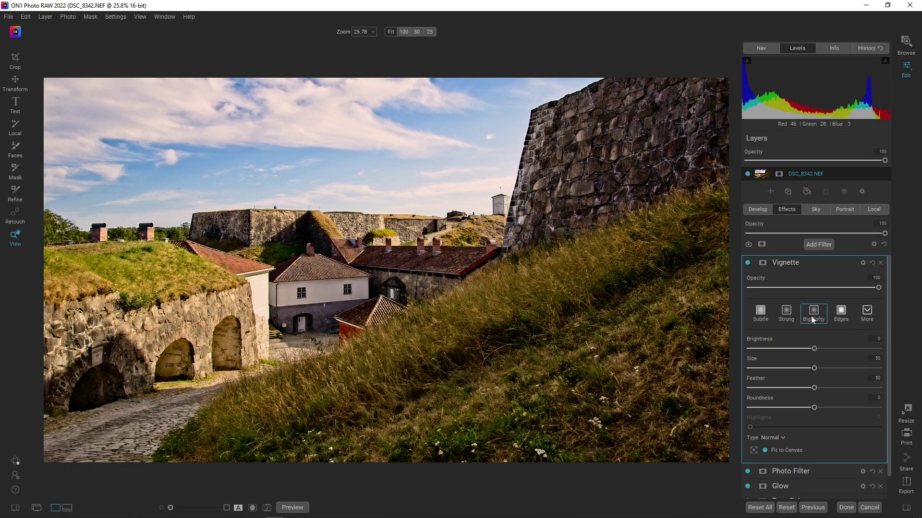
click(812, 317)
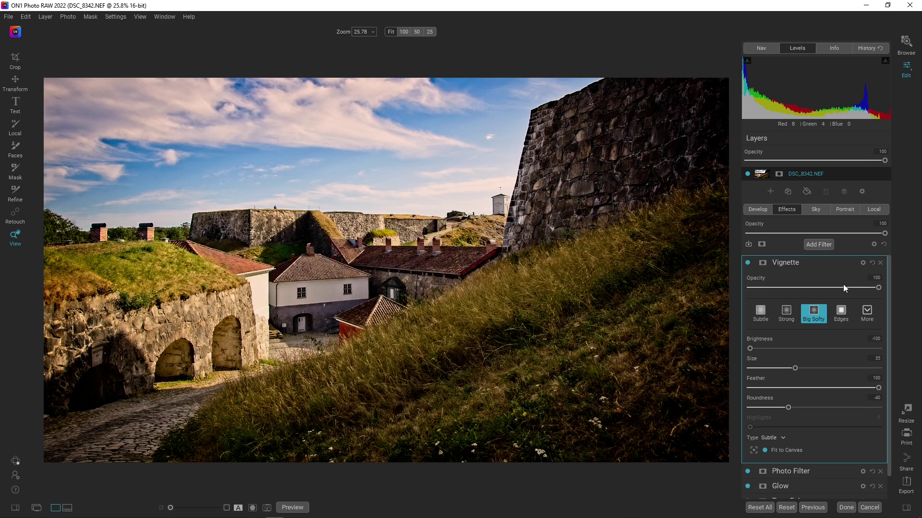
drag(844, 288, 846, 288)
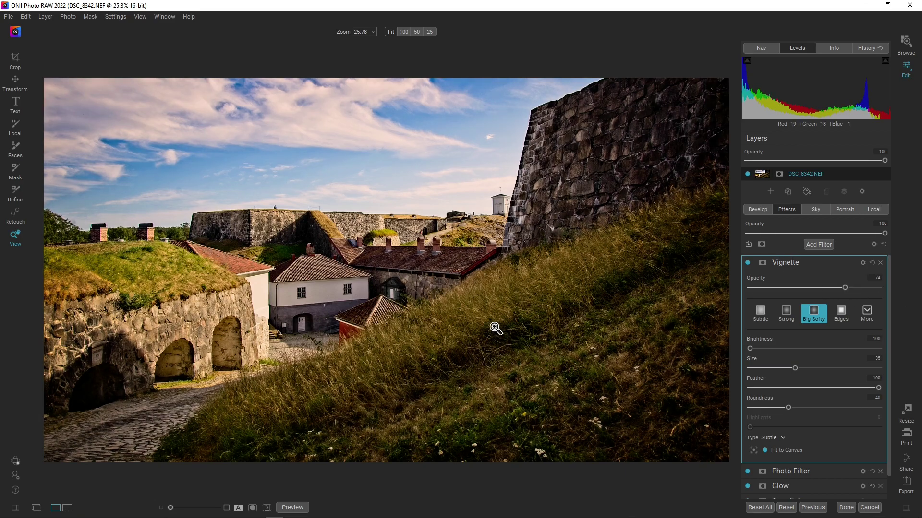
Step: Compare the photo with all filters applied against the original in split view and collapse the Vignette settings
click(238, 507)
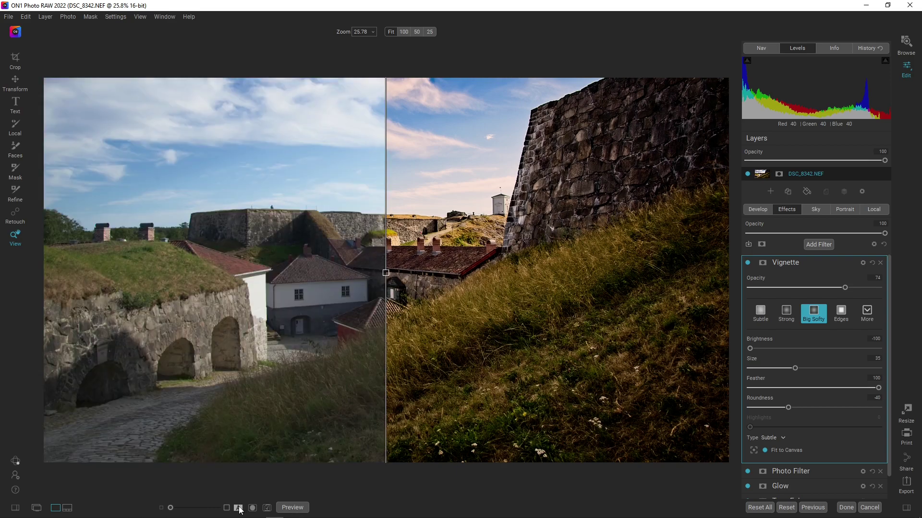
drag(395, 273, 85, 296)
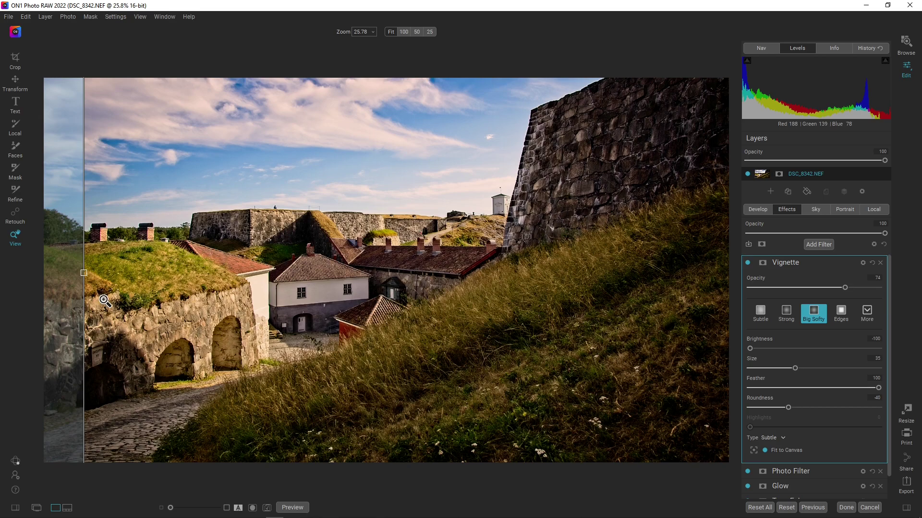
click(239, 507)
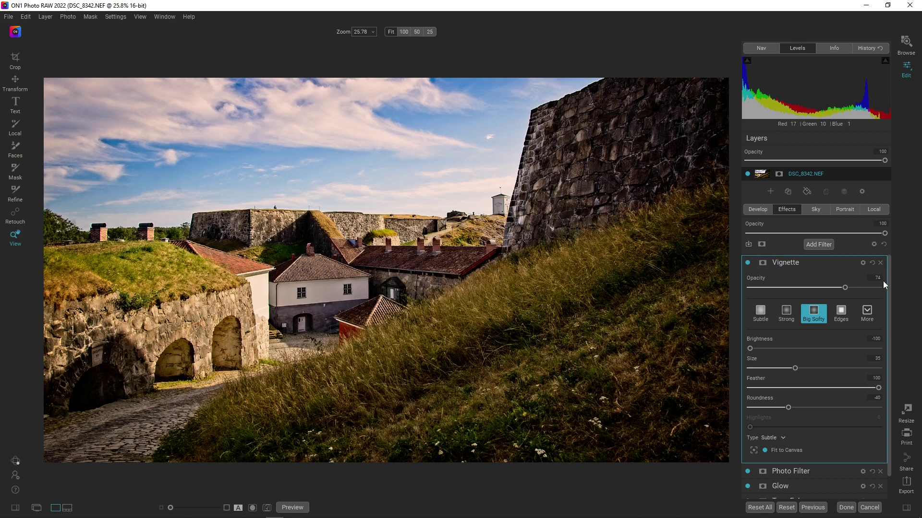
click(810, 264)
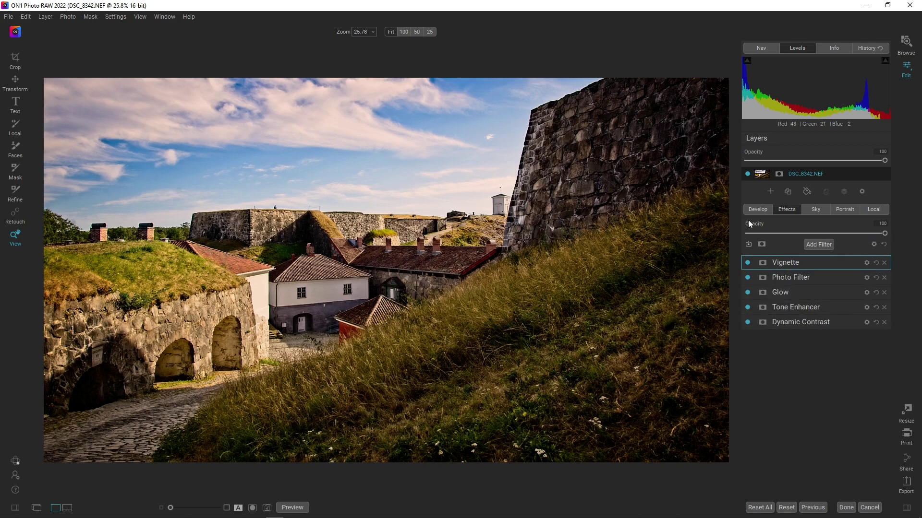
Step: Test the overall strength of the stacked effects from none upward and set the total Effects opacity to 85
drag(884, 234, 742, 240)
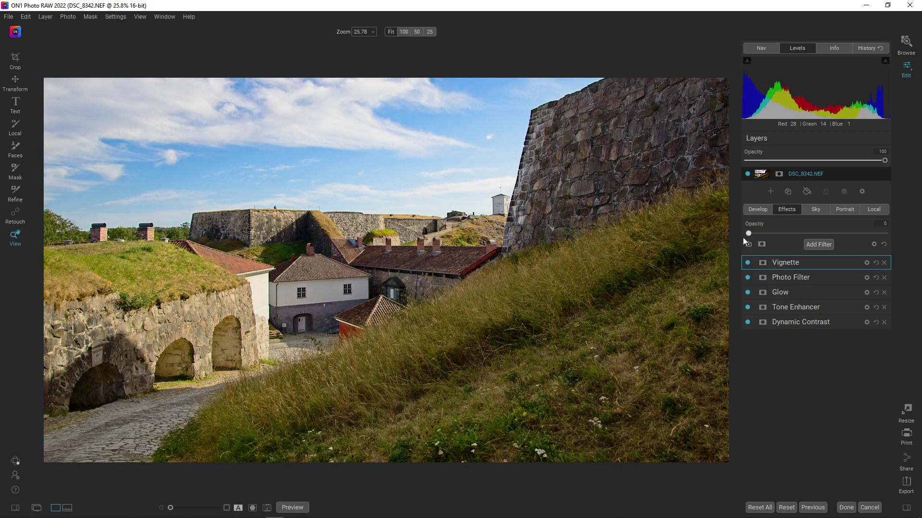
drag(744, 238, 826, 238)
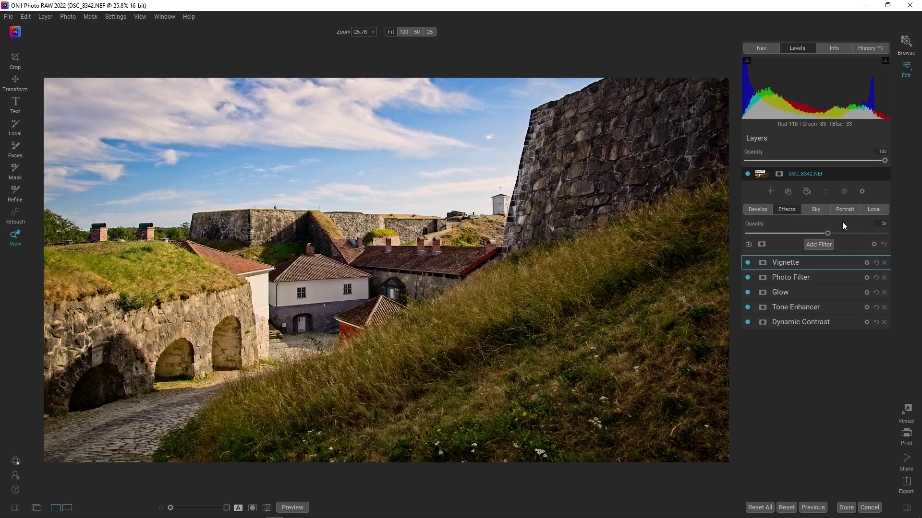
drag(832, 232, 857, 235)
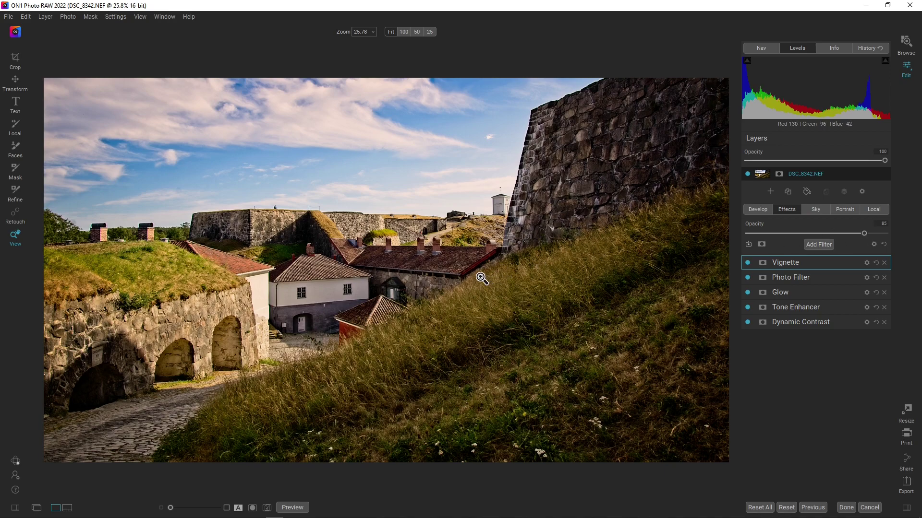
Step: Compare the edited fortress photo with the original in split view and return to the normal view
click(237, 508)
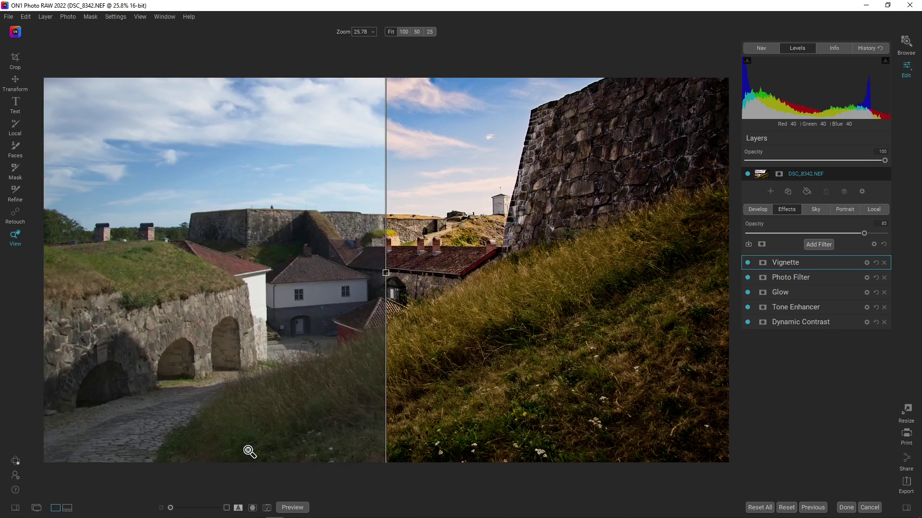
drag(384, 274, 74, 289)
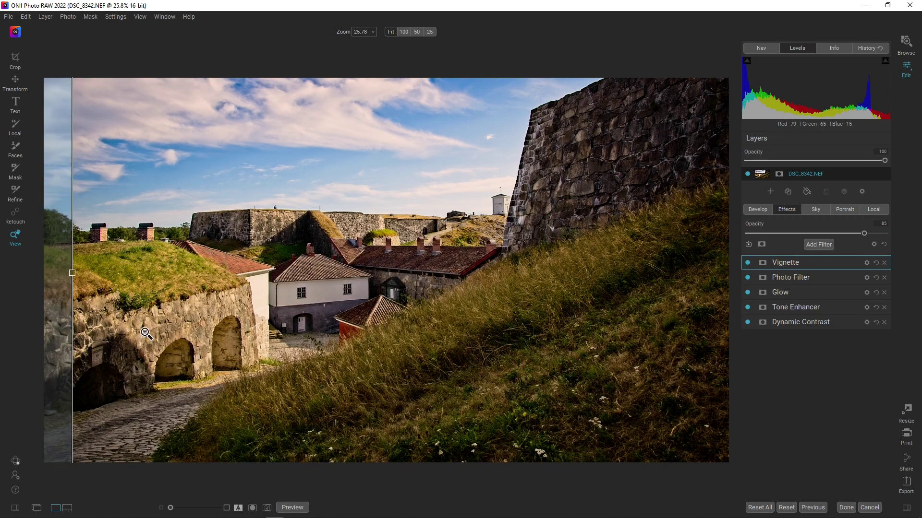
click(239, 509)
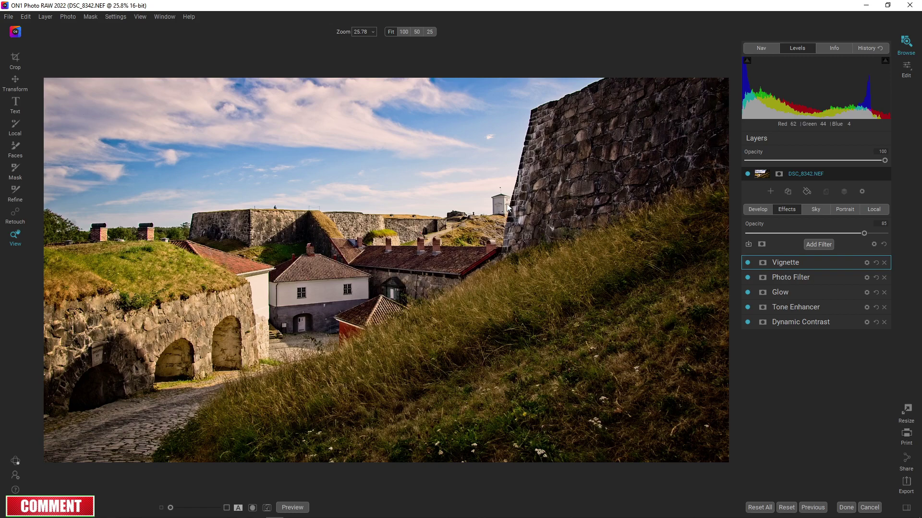
Step: Return to the photo browser and open DSC_8335.NEF from the Demo Faking Golden Hour album for editing
key(g)
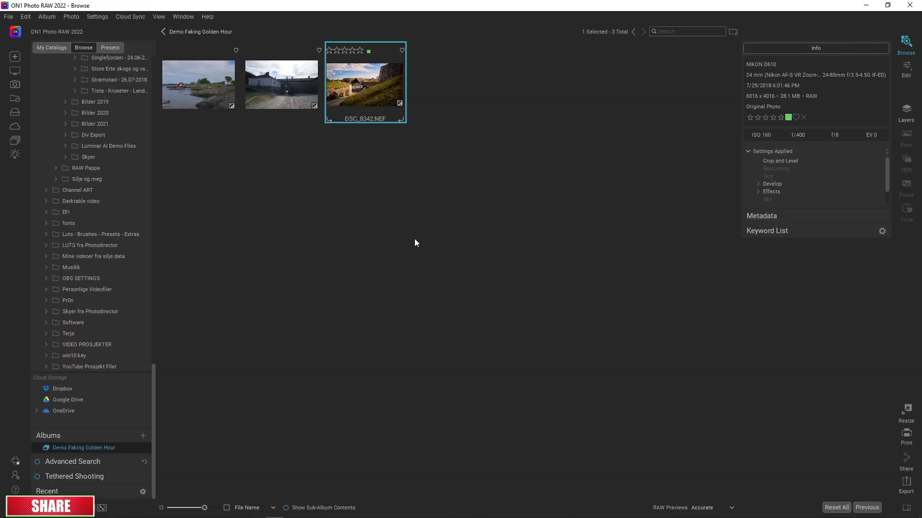
click(298, 103)
key(e)
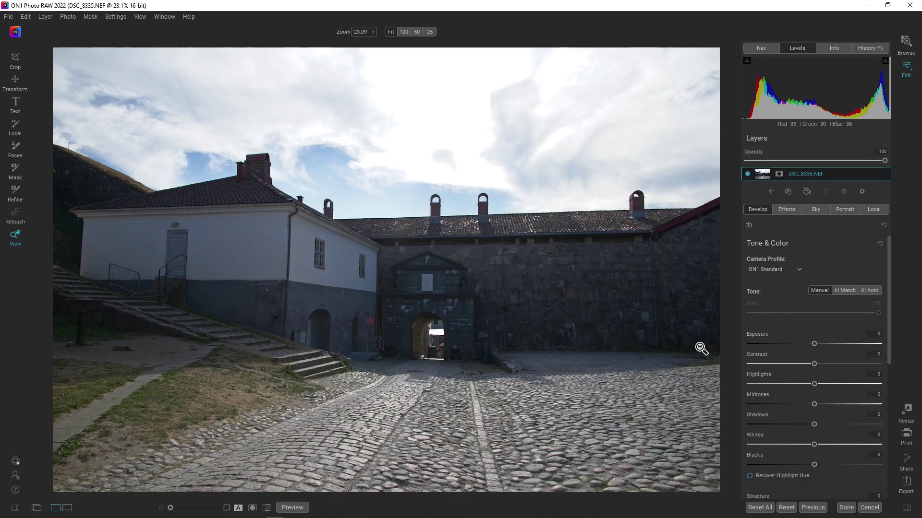
Step: Set the camera profile to ON1 Vivid and apply the AI Auto tone correction
click(770, 267)
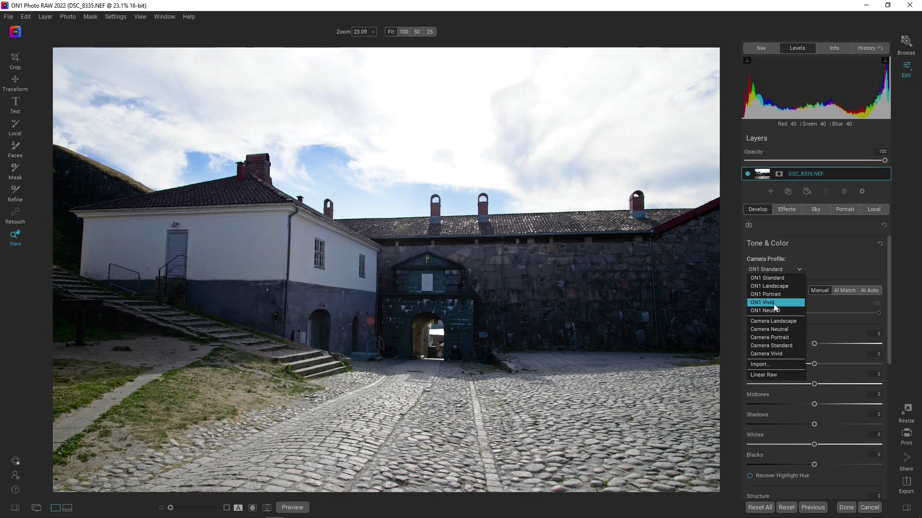
click(774, 304)
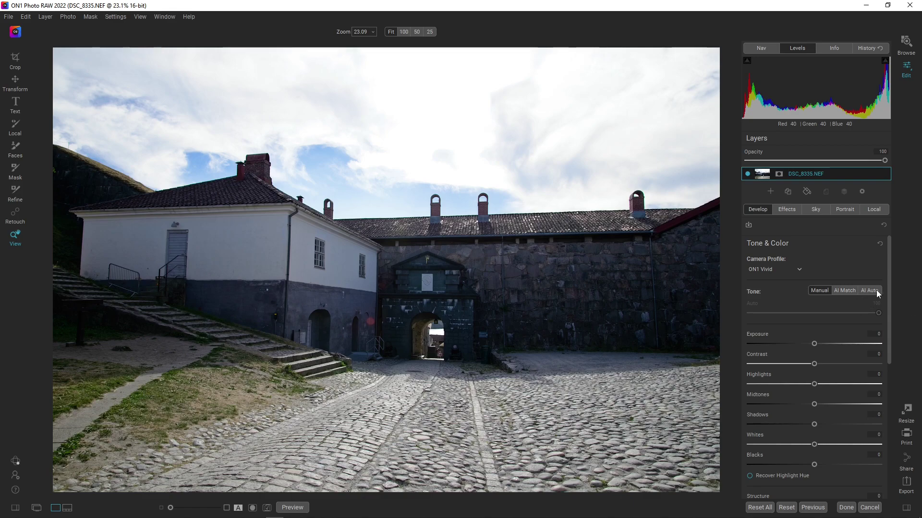
click(876, 290)
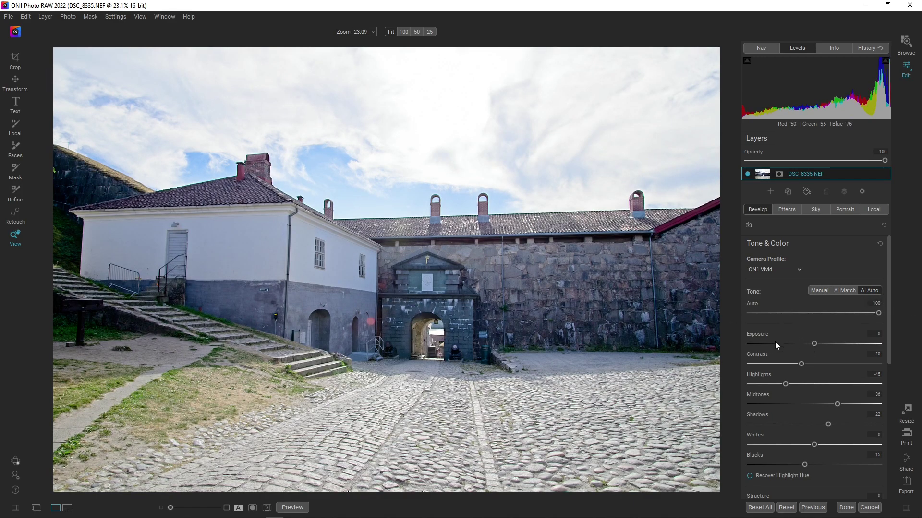
Step: Lower the photo's exposure to -0.55 and its highlights to -70
click(809, 344)
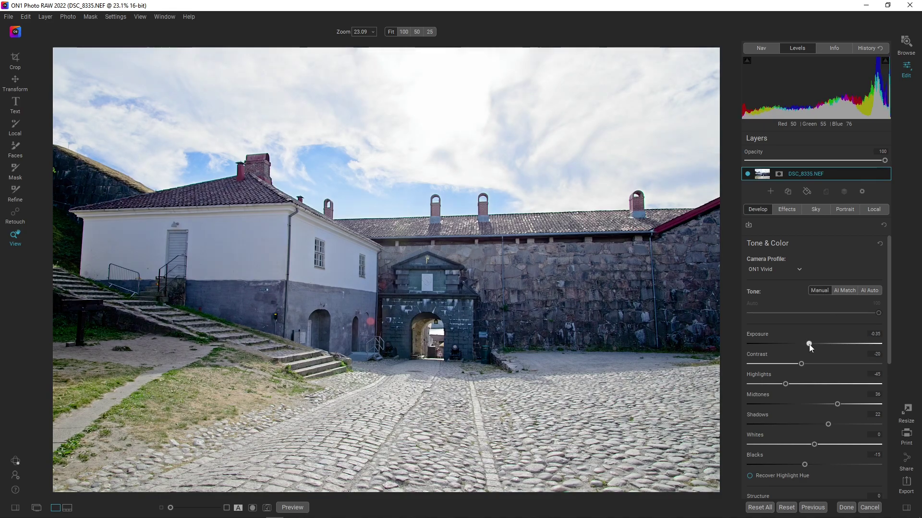
drag(809, 344, 807, 345)
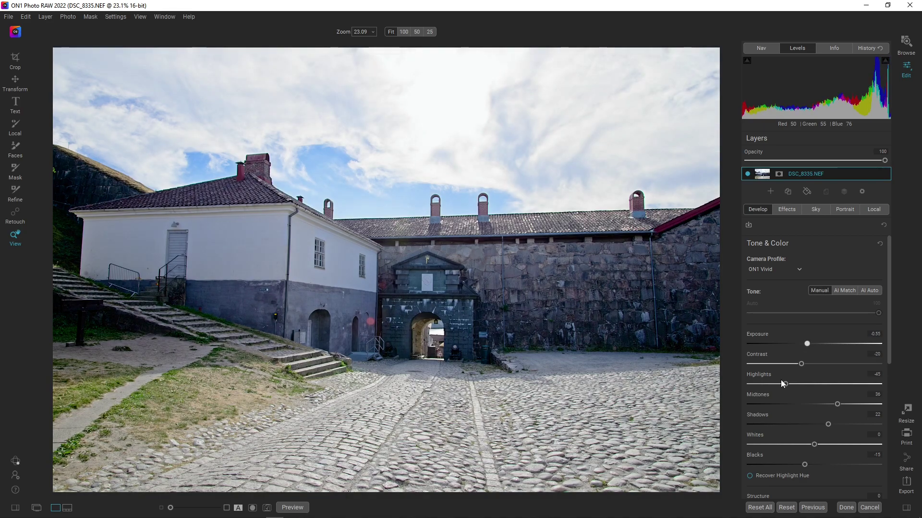
drag(757, 385, 765, 386)
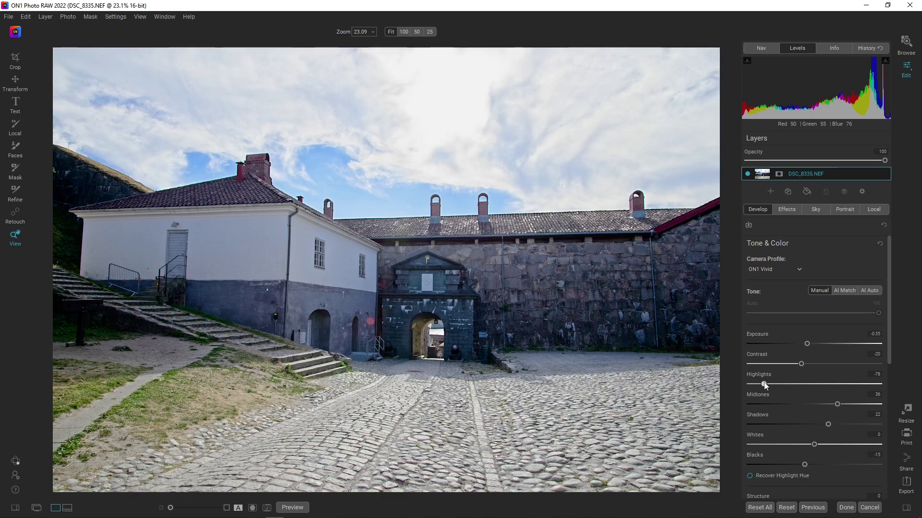
key(j)
drag(765, 385, 769, 385)
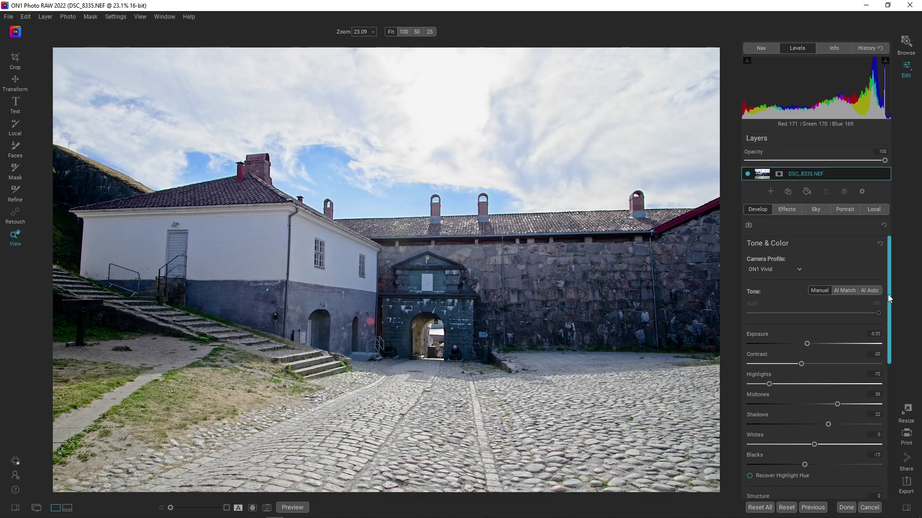
Step: Apply automatic white balance, warm the temperature to 5400, and raise vibrance to 28
drag(889, 295, 891, 400)
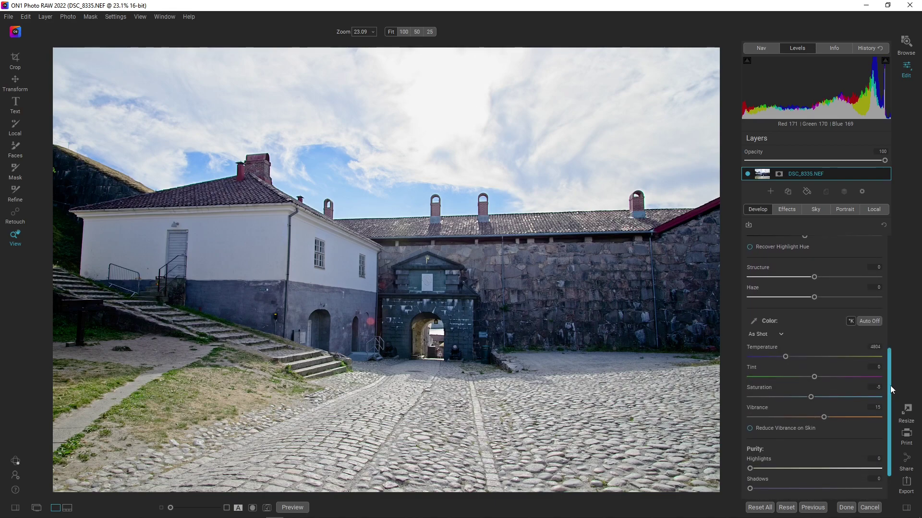
click(881, 321)
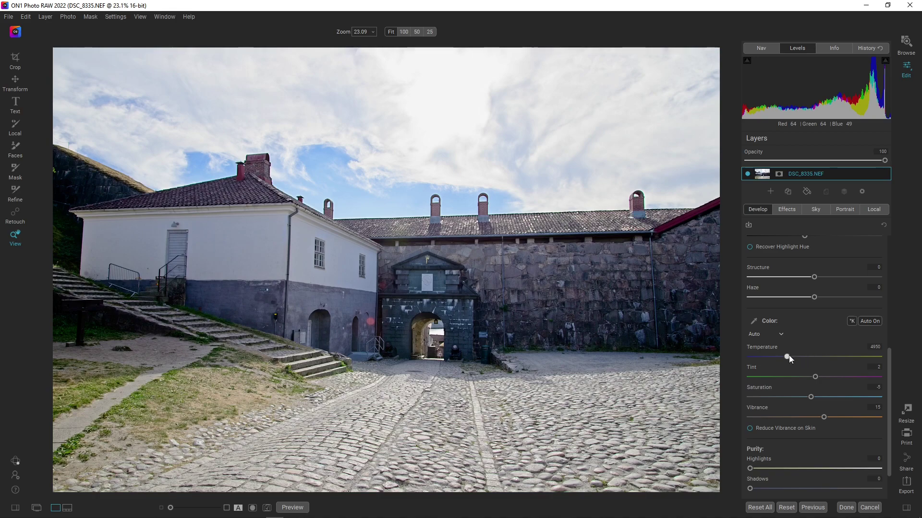
drag(789, 357, 792, 358)
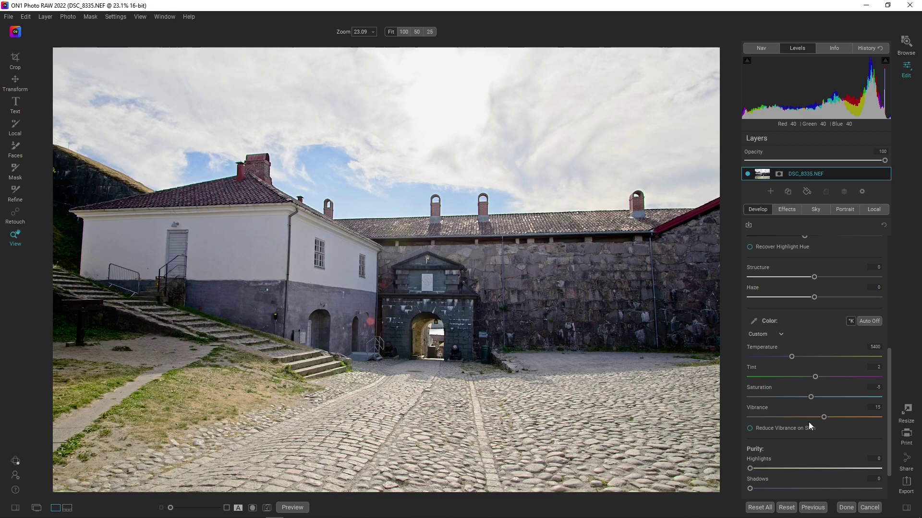
drag(827, 416, 832, 416)
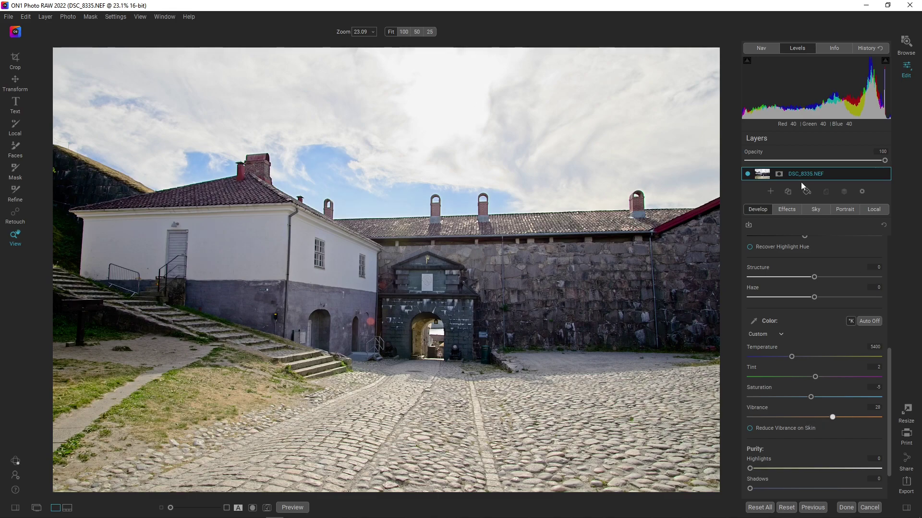
Step: Switch from developing to effects and add a Dynamic Contrast filter with its default settings
click(786, 210)
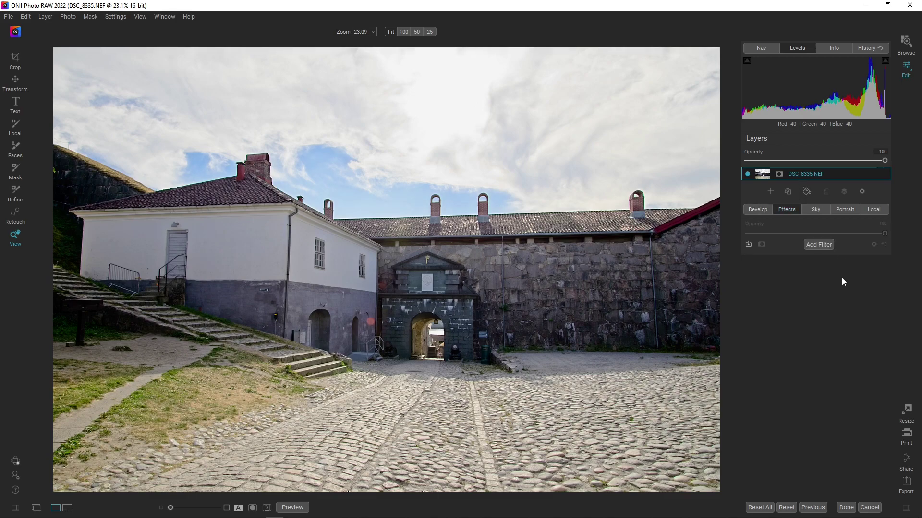
click(820, 243)
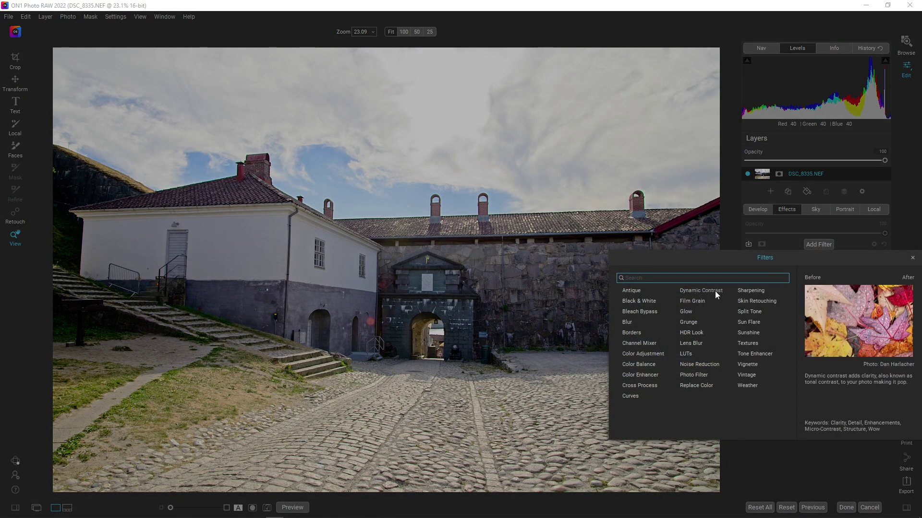
click(716, 291)
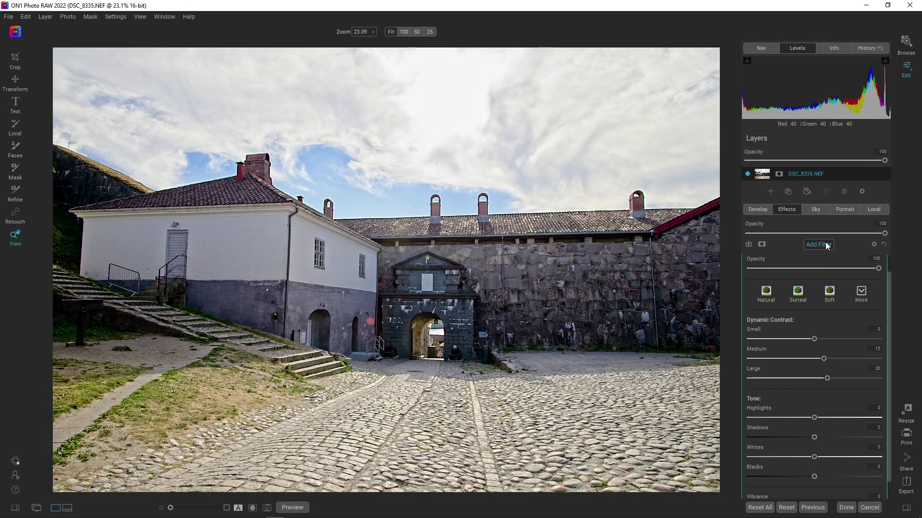
Step: Add a Tone Enhancer filter with Detail set to 4 and Clarity set to 28
click(819, 244)
click(759, 351)
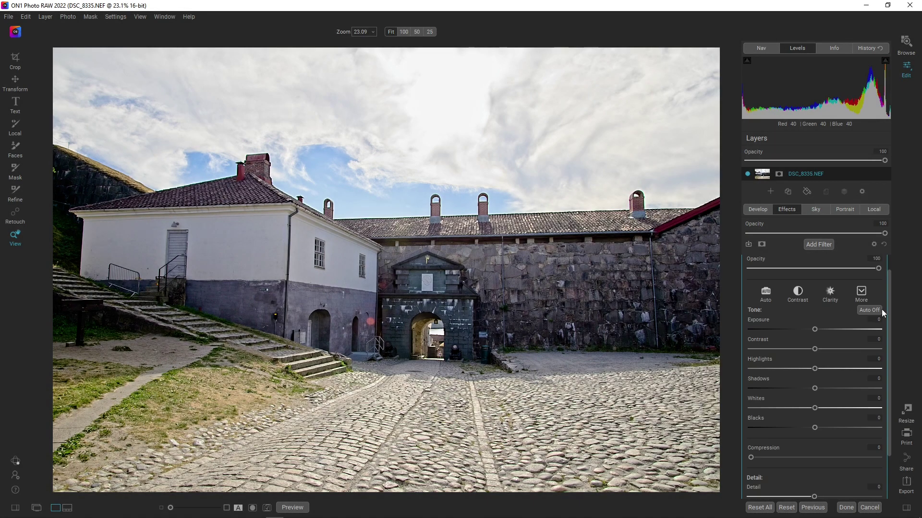
scroll(886, 336, down, 2)
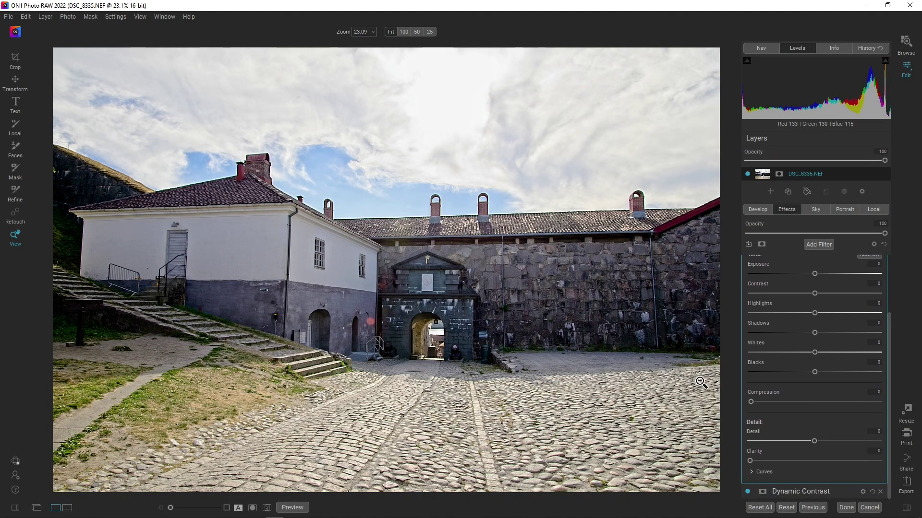
drag(814, 442, 820, 442)
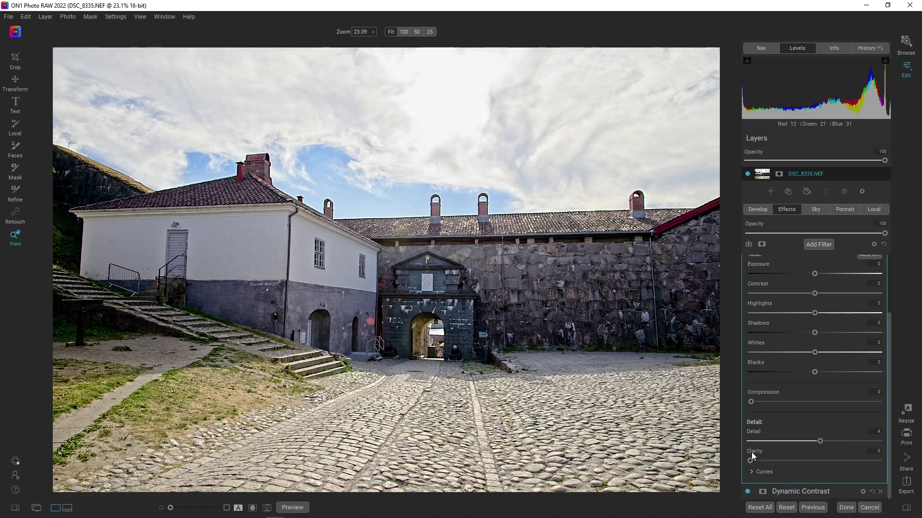
drag(751, 459, 787, 460)
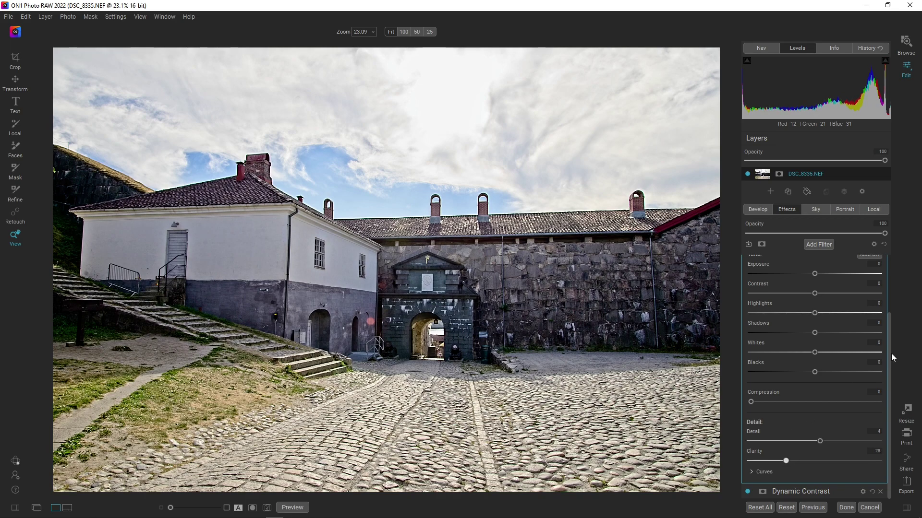
drag(888, 335, 868, 226)
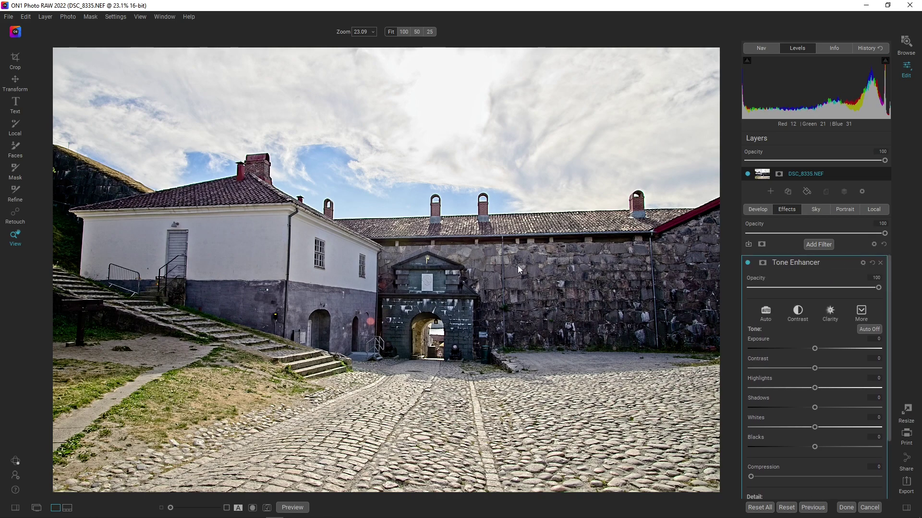
Step: Compare the courtyard photo with its original in split view, sweeping the divider across the whole image
click(241, 507)
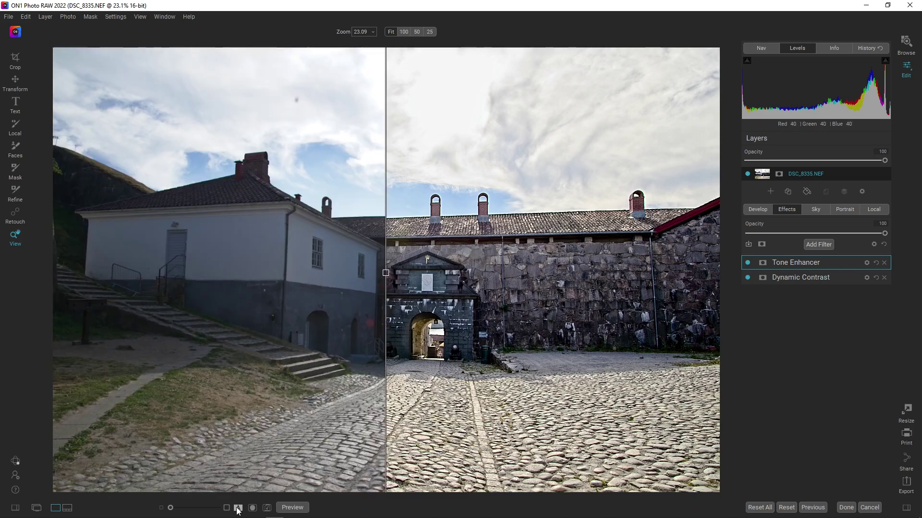
drag(409, 277, 773, 300)
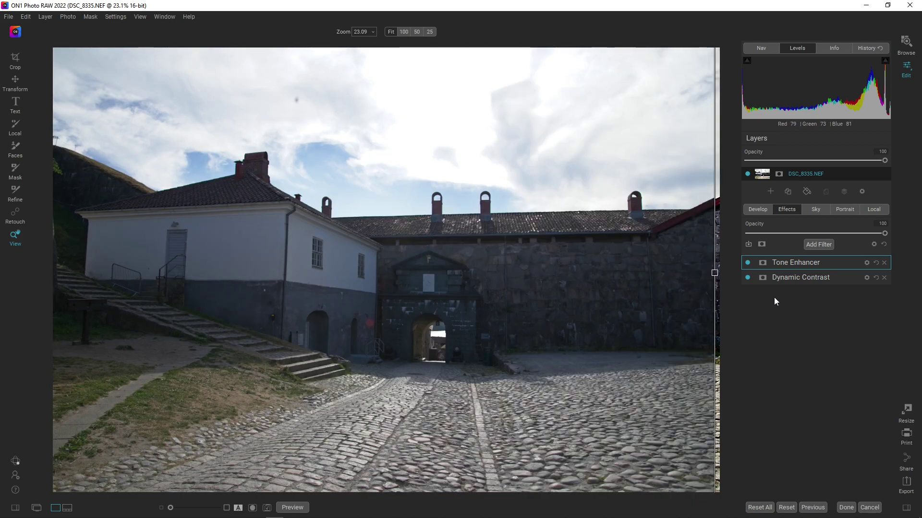
drag(715, 302, 108, 324)
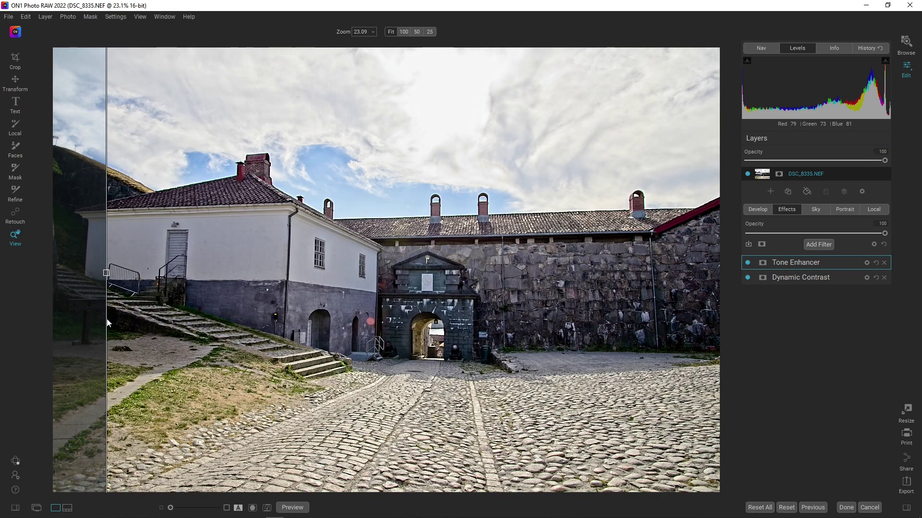
Step: Add a Glow filter in the Normal style
click(818, 244)
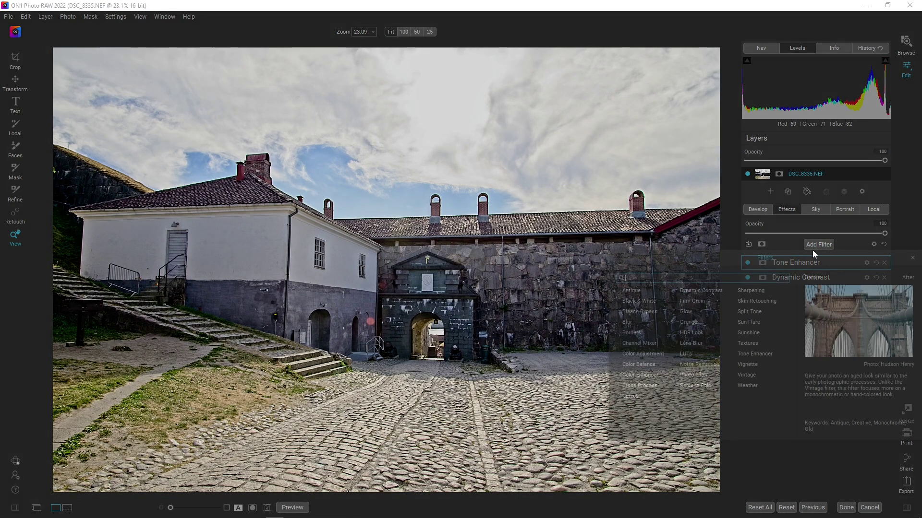
click(683, 312)
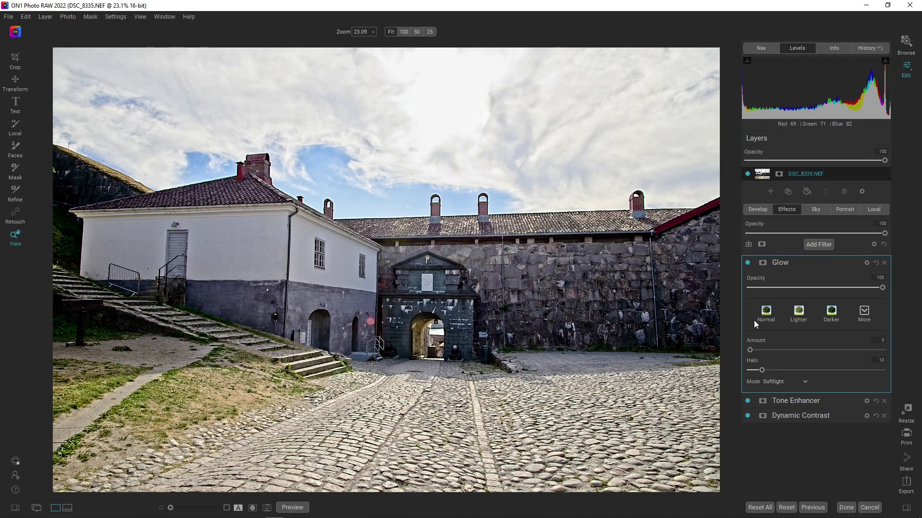
click(755, 320)
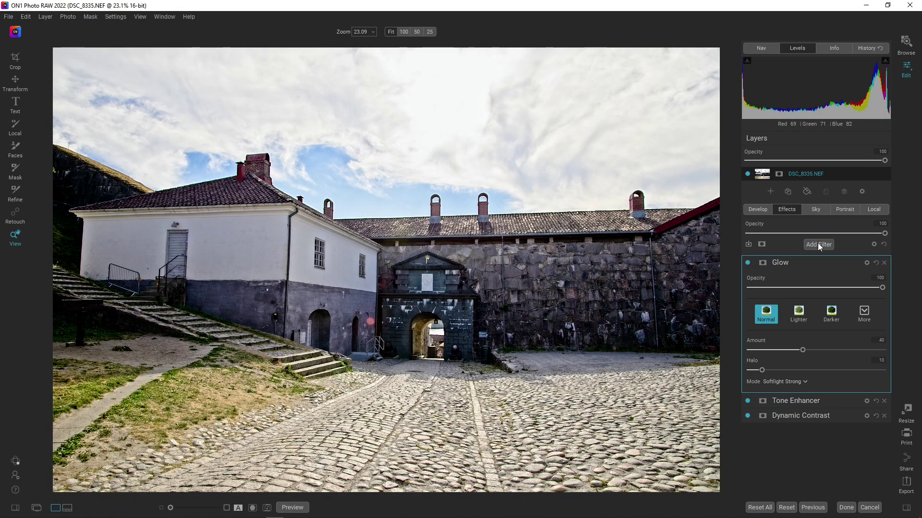
Step: Add a Sunshine filter and mask it out of the whole sky with a size 1400 brush
click(818, 244)
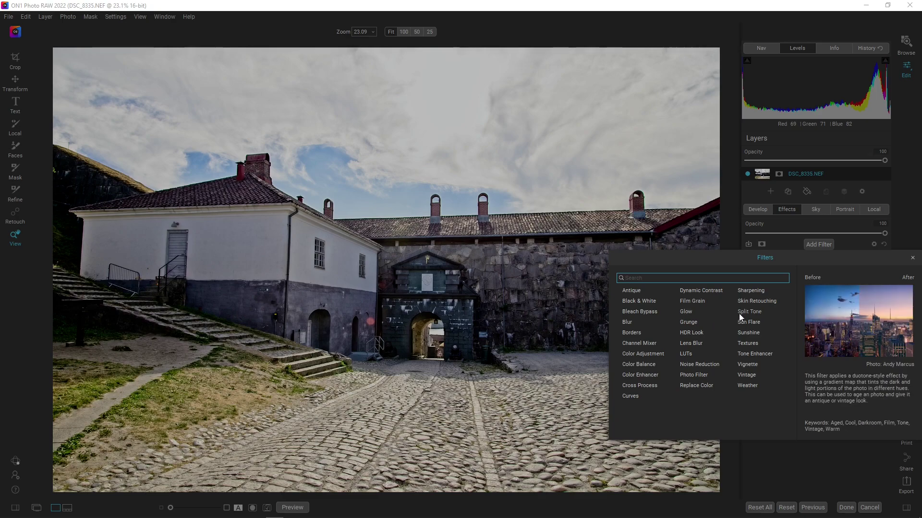
click(747, 333)
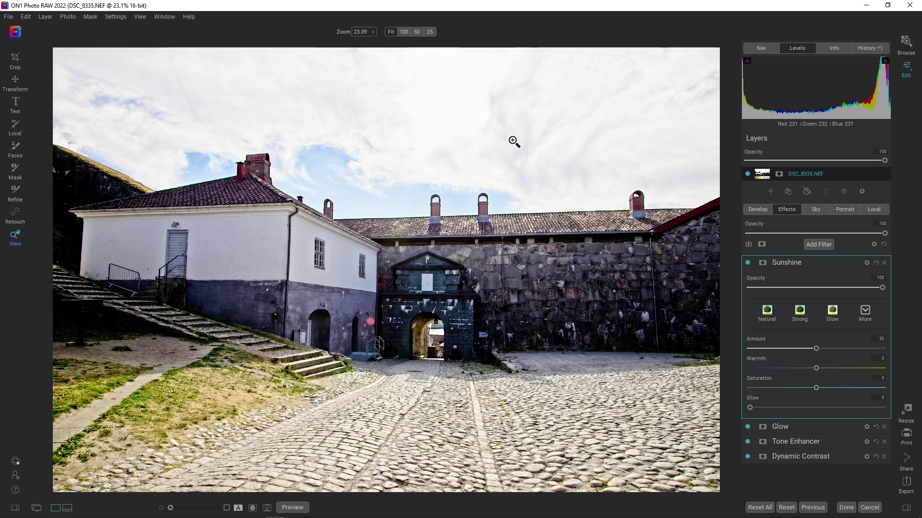
click(762, 263)
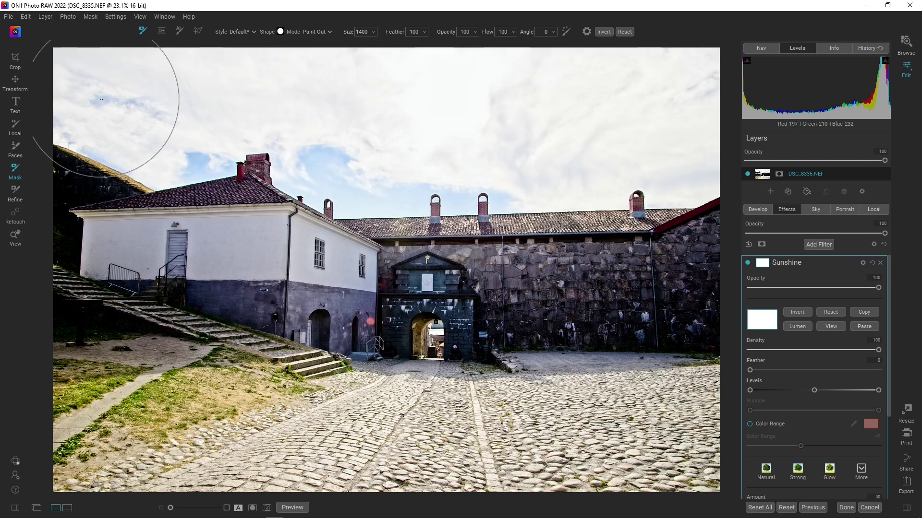
click(145, 106)
mouse_move(145, 106)
mouse_down()
mouse_move(498, 107)
mouse_move(688, 140)
mouse_move(708, 123)
mouse_move(669, 144)
mouse_move(629, 148)
mouse_move(555, 148)
mouse_move(510, 134)
mouse_move(360, 149)
mouse_move(115, 114)
mouse_move(695, 124)
mouse_up()
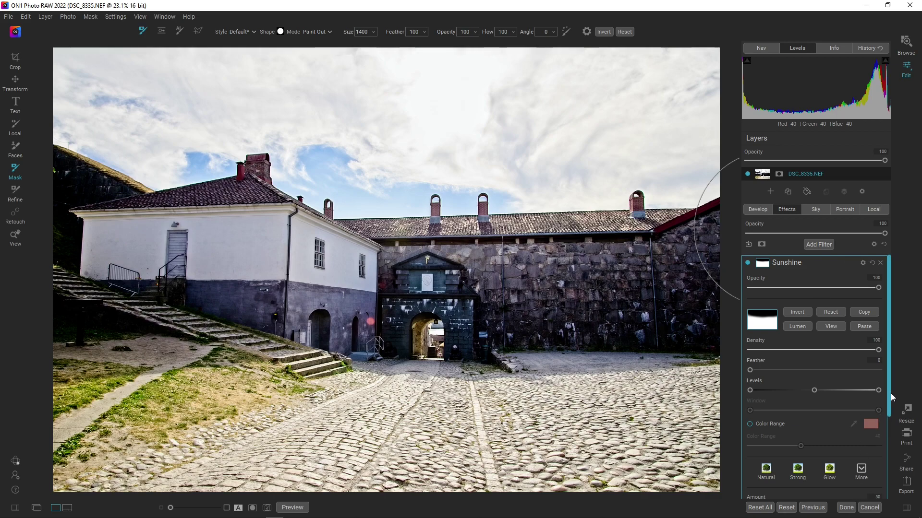
Step: Set the Sunshine filter's Warmth to 48
scroll(891, 393, down, 3)
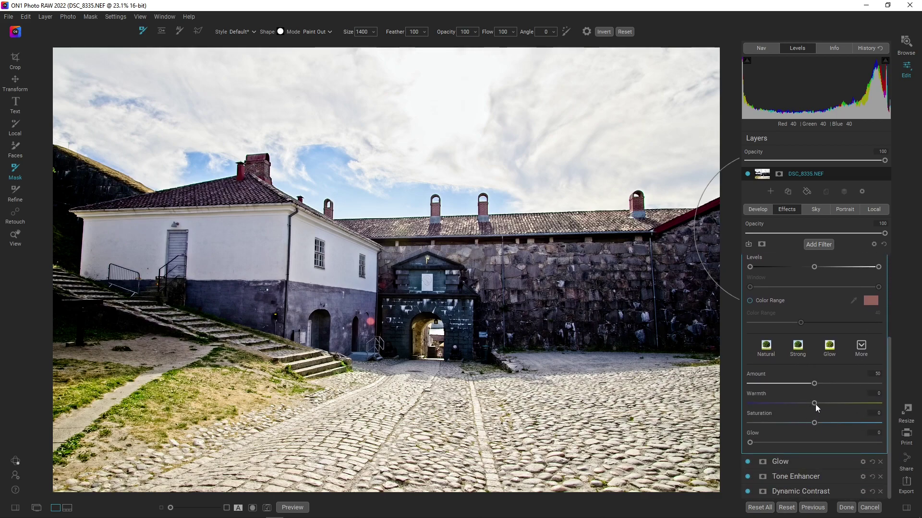
drag(821, 404, 863, 405)
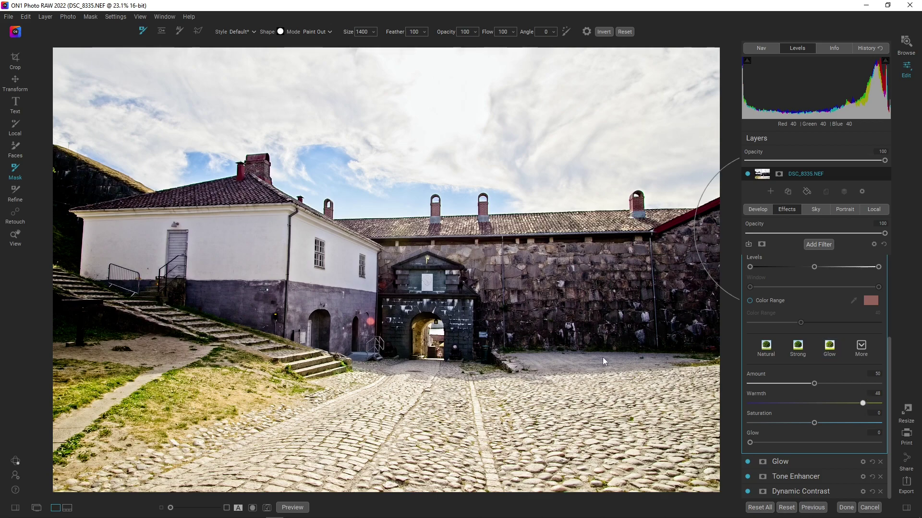
Step: Add a Photo Filter with the 85 preset and lower its Opacity to 38
click(822, 245)
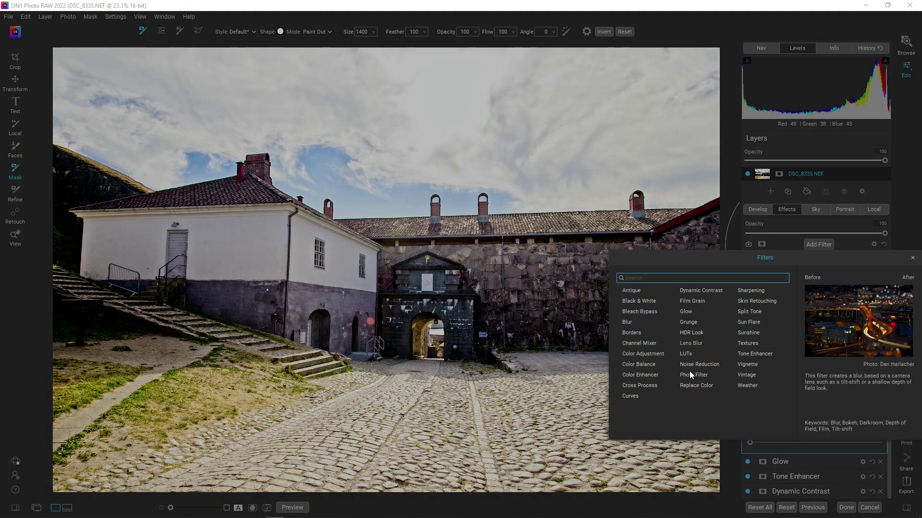
click(693, 375)
click(758, 312)
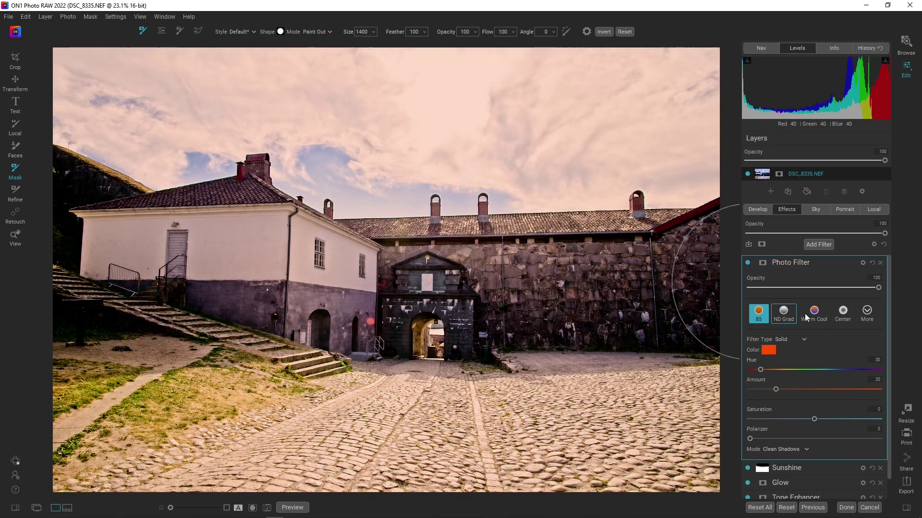
drag(878, 287, 799, 298)
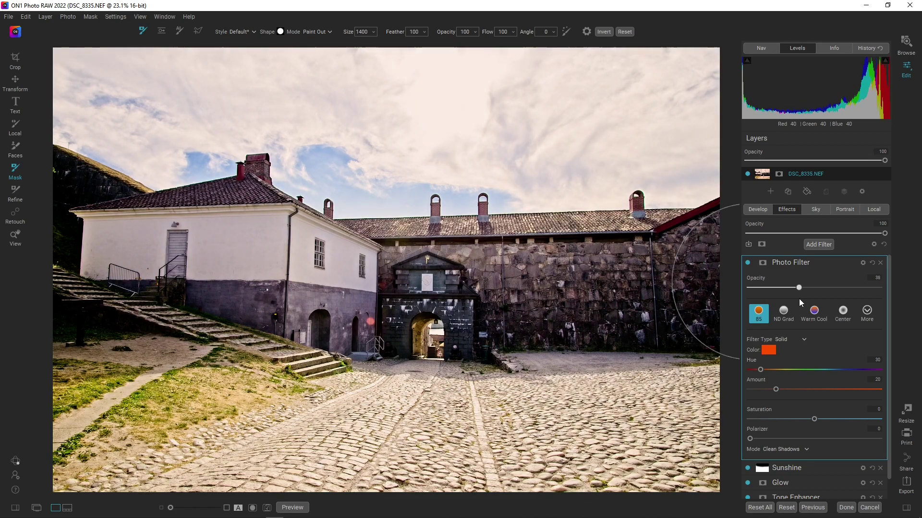
Step: Add a Vignette filter in the Big Softy style and return to the View tool
click(822, 245)
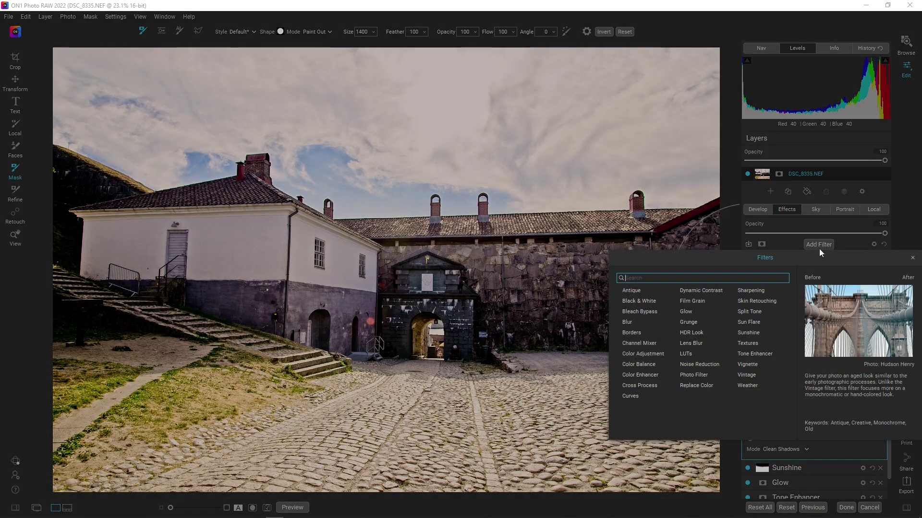
click(754, 367)
click(813, 313)
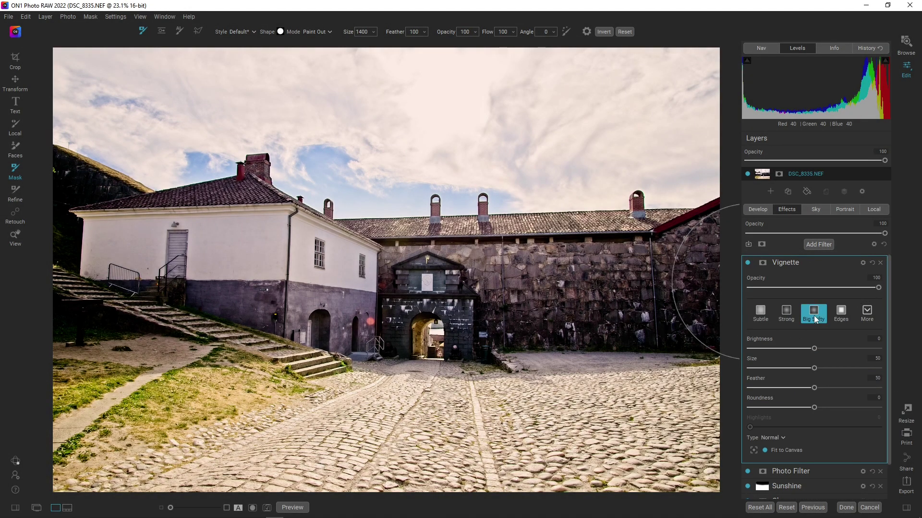
click(16, 236)
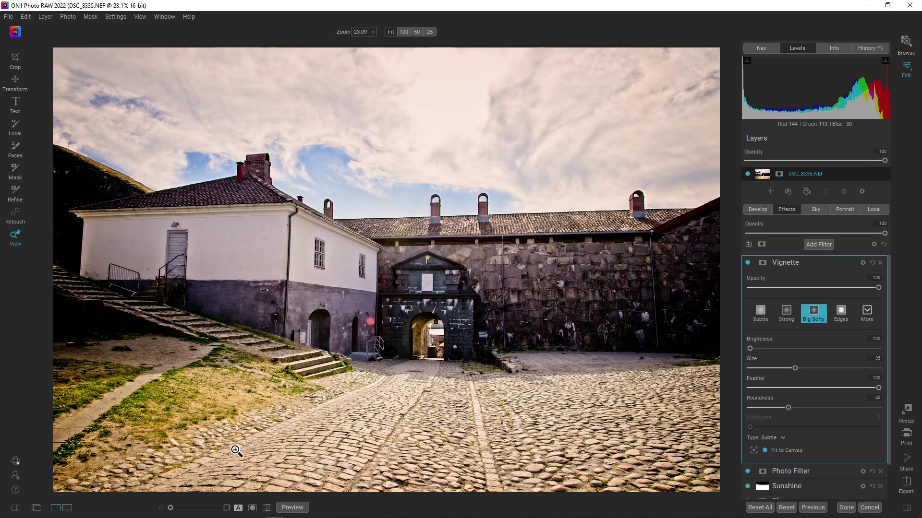
Step: Compare the warmed, vignetted courtyard photo with its original in split view
click(238, 508)
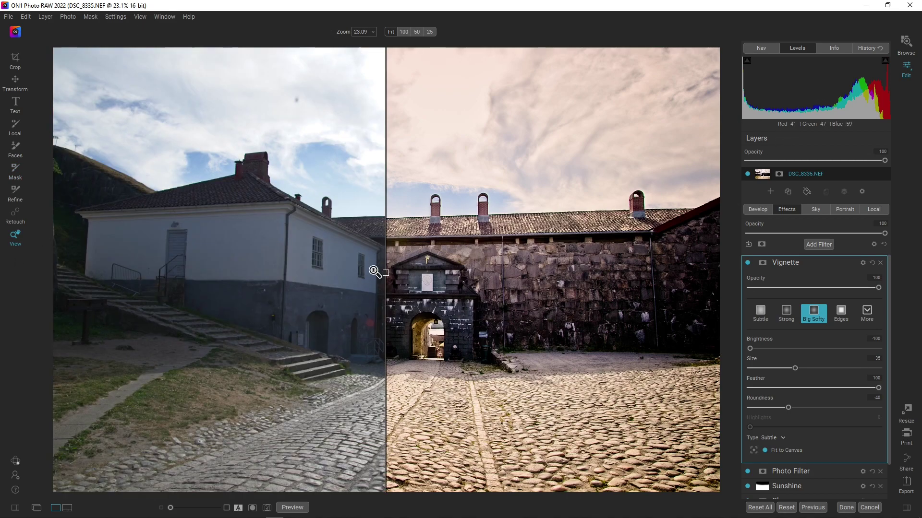
drag(385, 272, 210, 325)
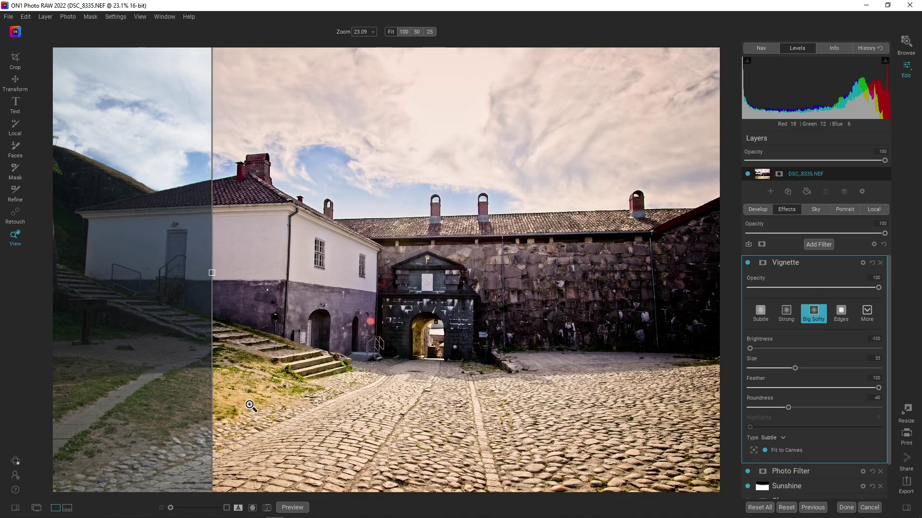
click(238, 508)
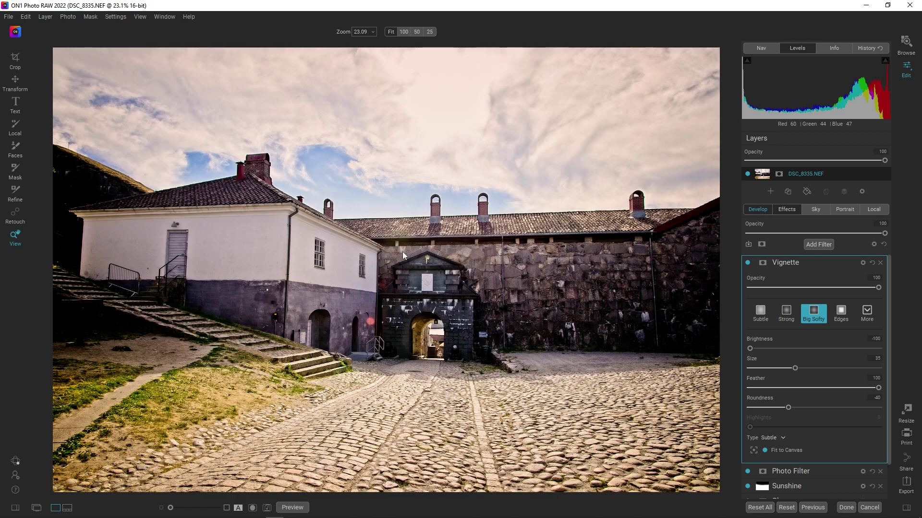
Step: Return to developing and set Exposure to -0.7 and Contrast to -9
drag(888, 359, 897, 246)
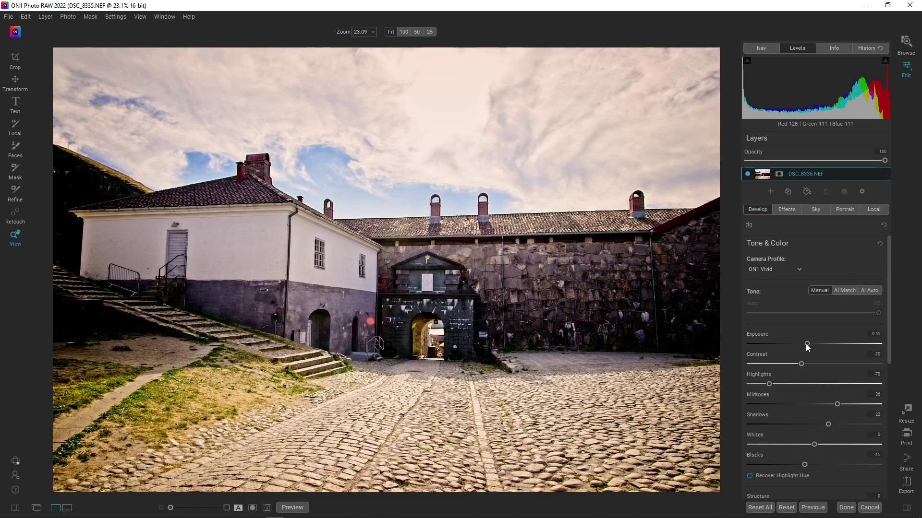
drag(807, 345, 809, 365)
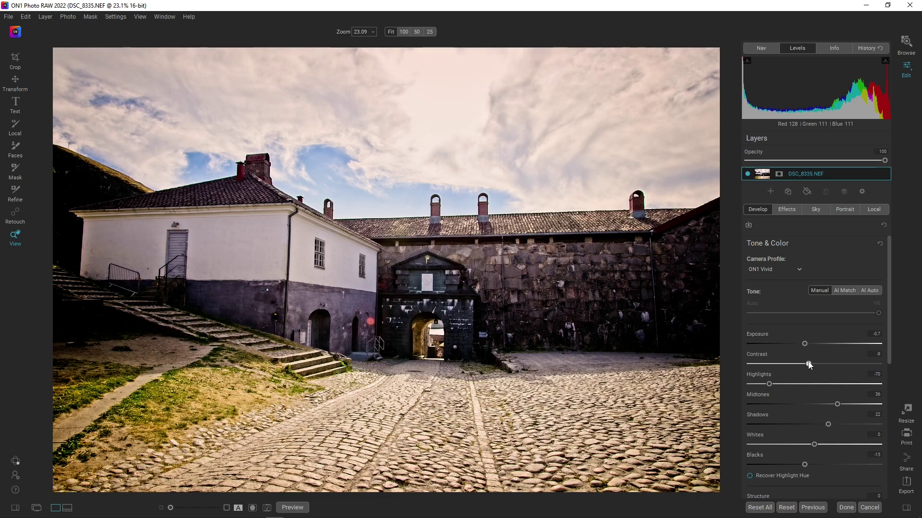
Step: Compare the re-toned courtyard photo with its original, sweeping the split divider both ways across the image
click(238, 510)
drag(384, 273, 624, 273)
drag(397, 292, 142, 332)
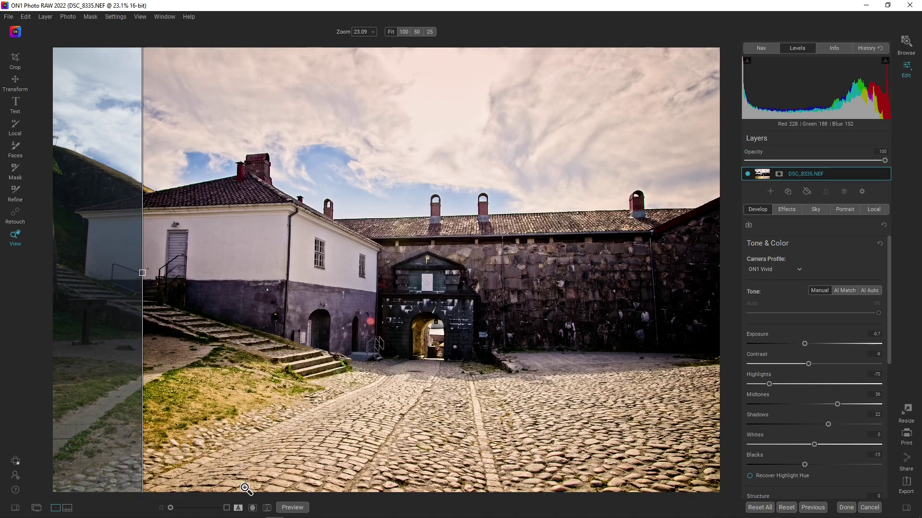
click(239, 509)
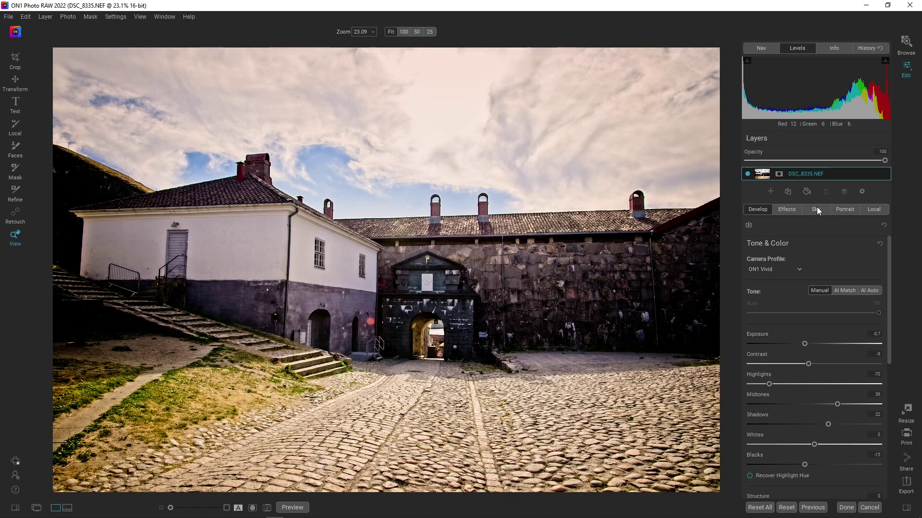
Step: Lower the overall opacity of the effects stack to 85
click(784, 211)
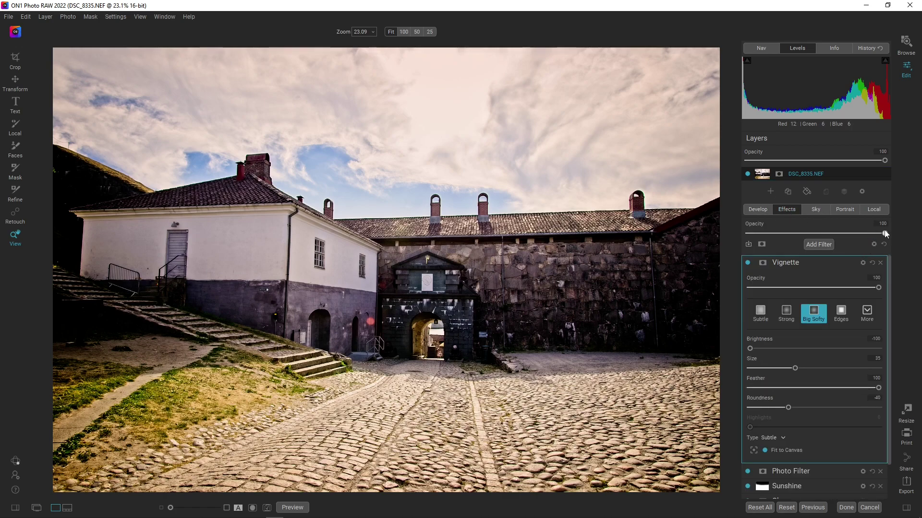
drag(884, 234, 863, 237)
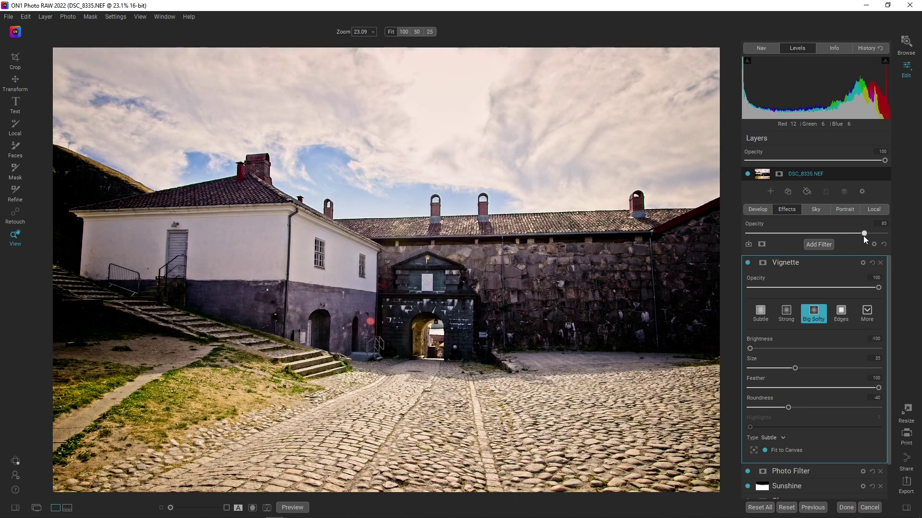
Step: Fine-tune the courtyard photo's development with Haze at -13 and Shadows at 27
click(757, 210)
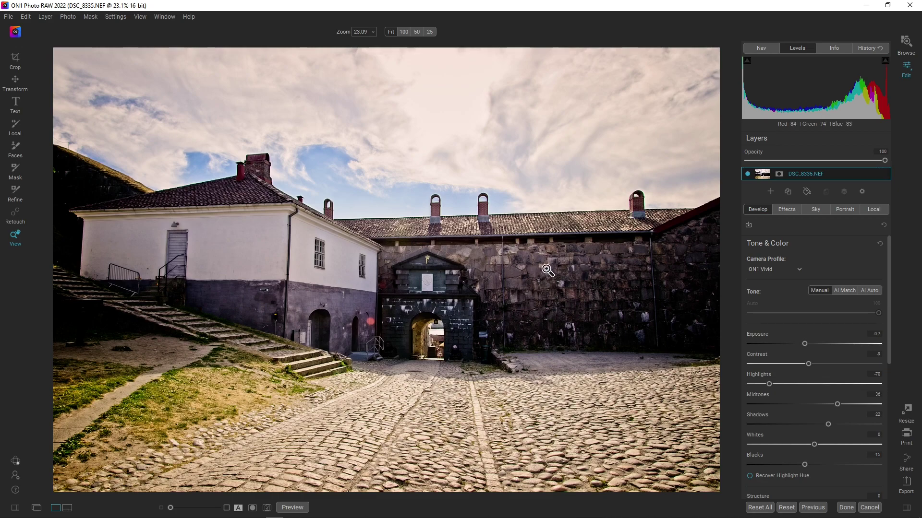
scroll(880, 325, down, 4)
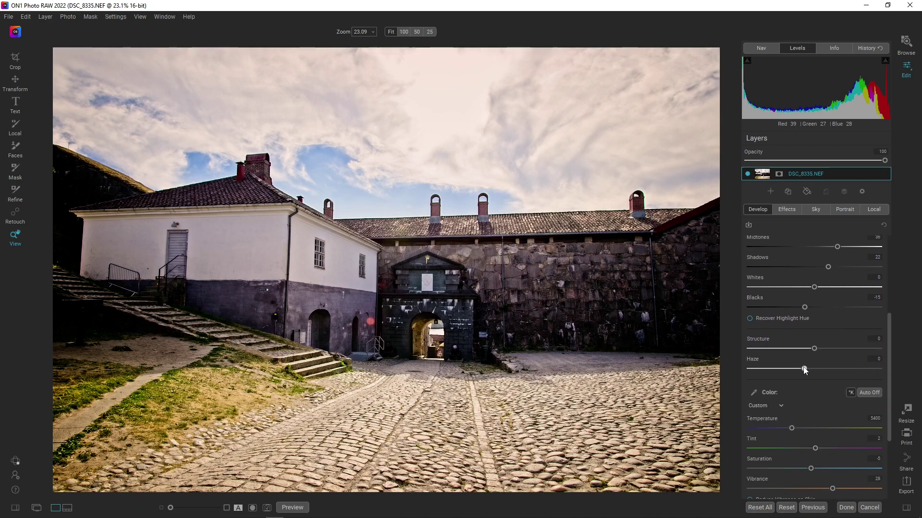
drag(805, 370, 806, 372)
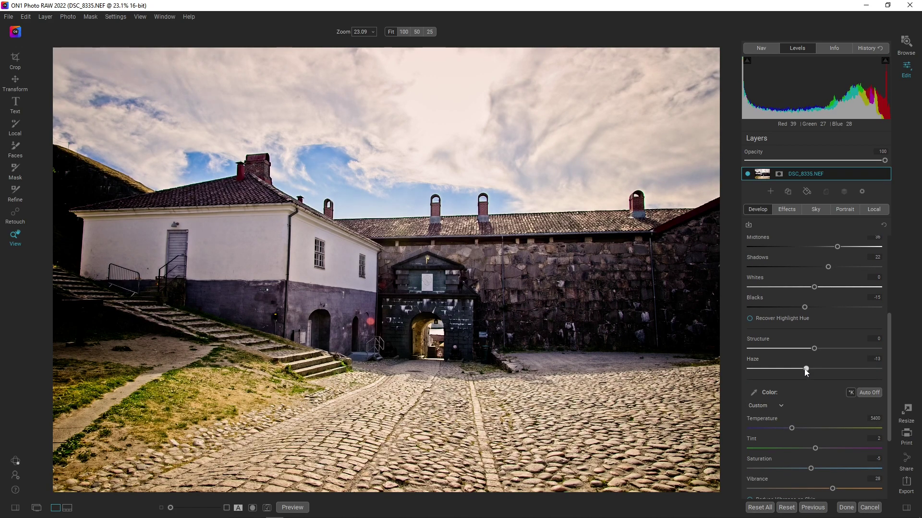
drag(827, 267, 831, 268)
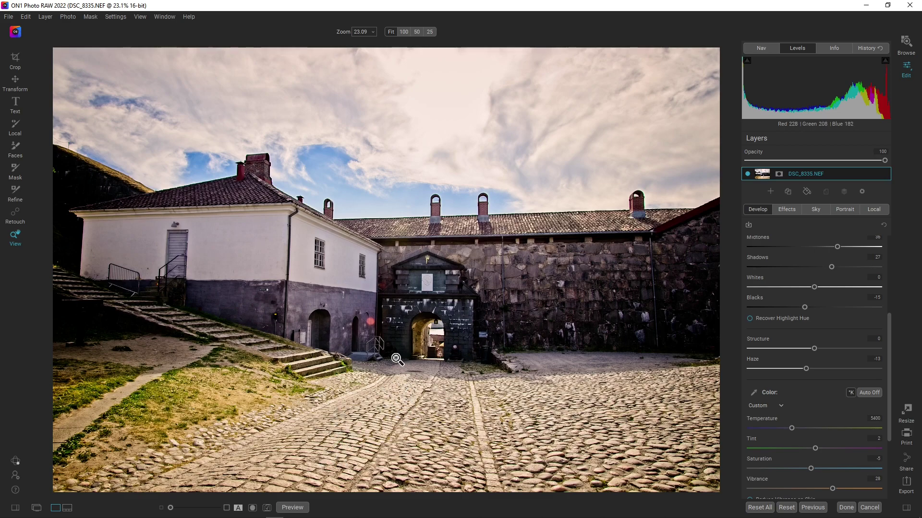
Step: Open DSC_8342.NEF from the album for editing and set Shadows to 29 and Midtones to 9
key(ctrl+1)
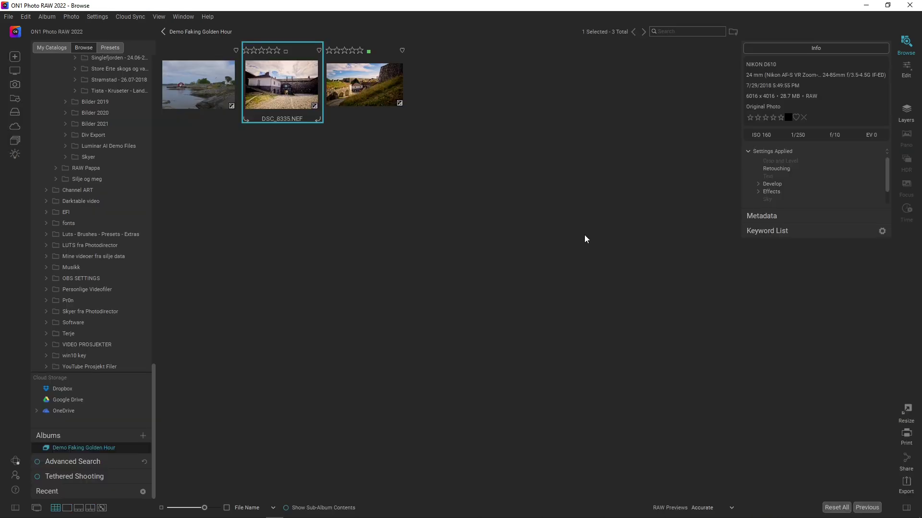
click(372, 92)
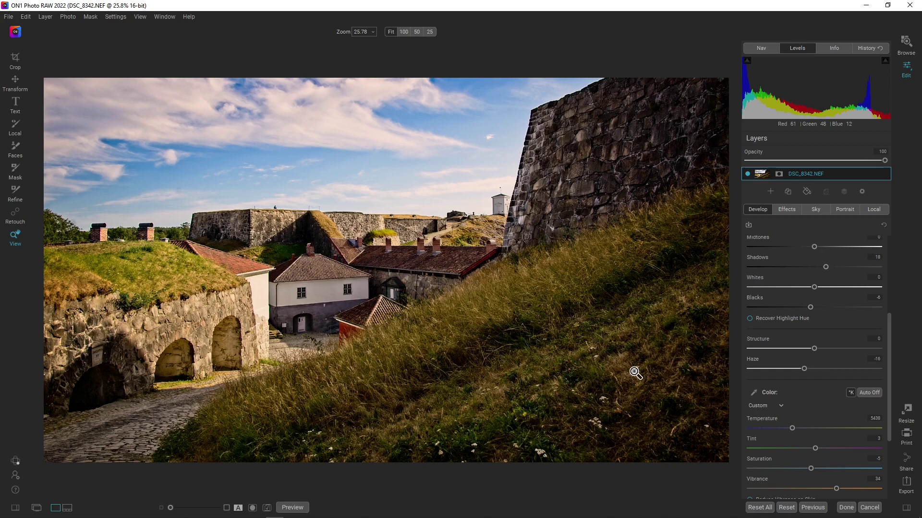
drag(889, 331, 886, 254)
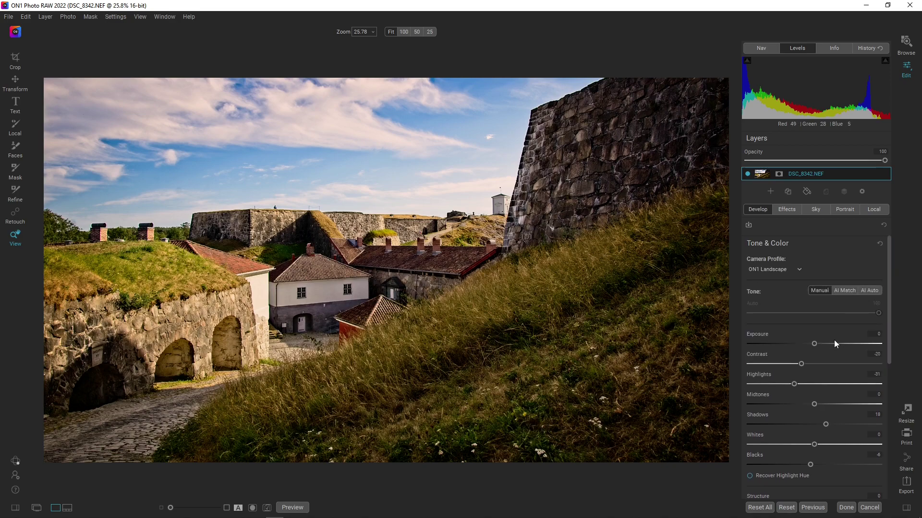
drag(826, 424, 820, 404)
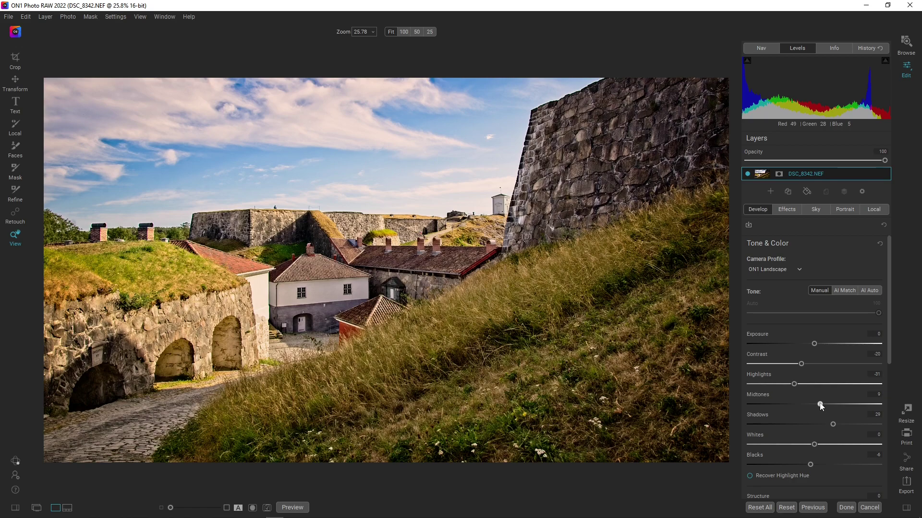
Step: Compare the grassy hillside fortress photo with its original in split view
click(238, 507)
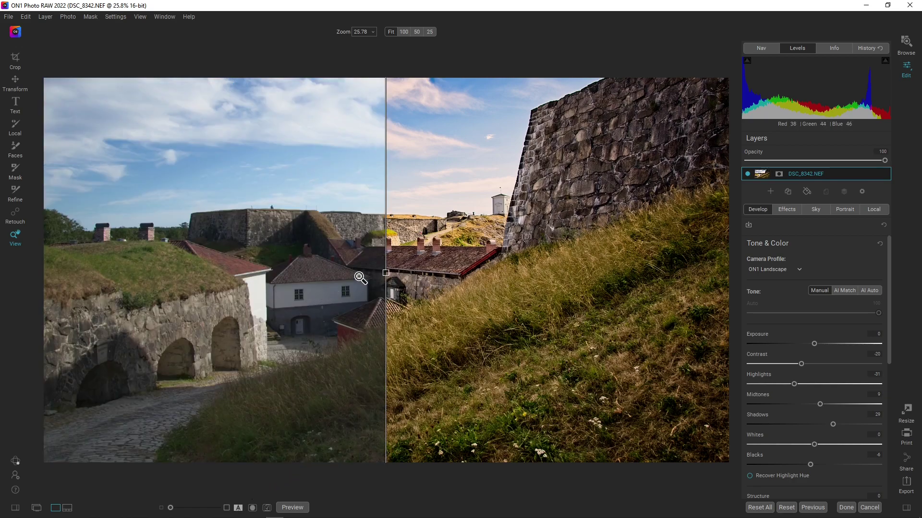
drag(386, 273, 44, 260)
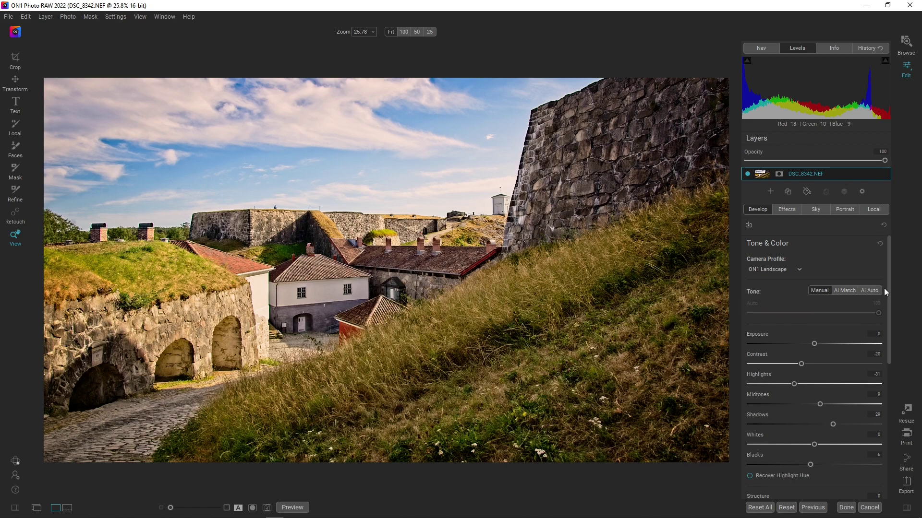
scroll(889, 284, down, 1)
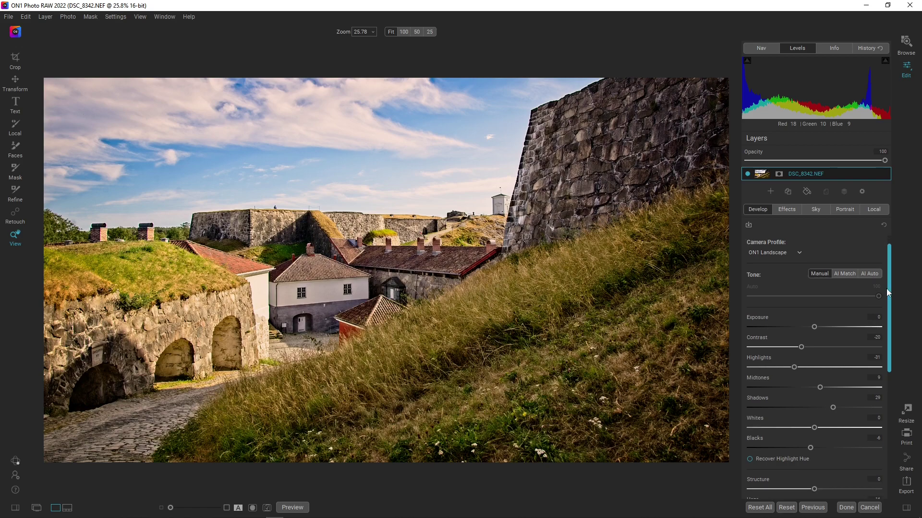
scroll(888, 279, down, 10)
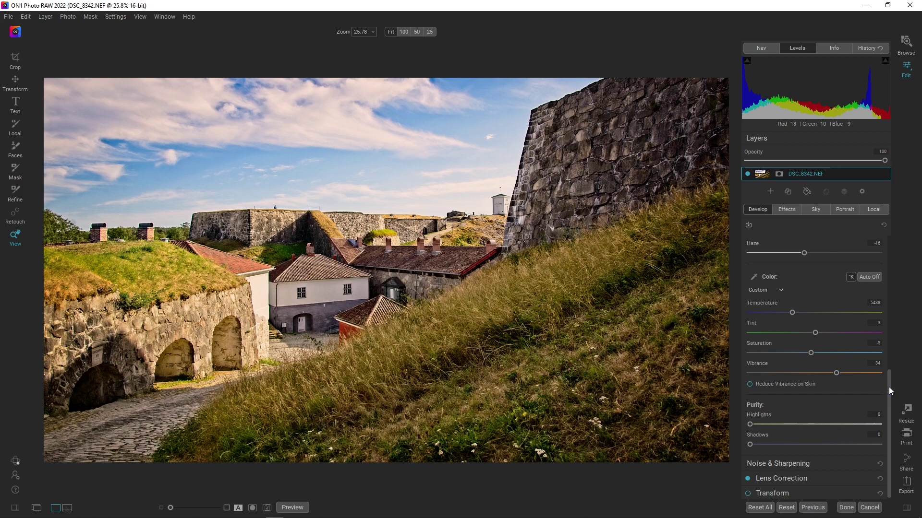
drag(889, 387, 893, 244)
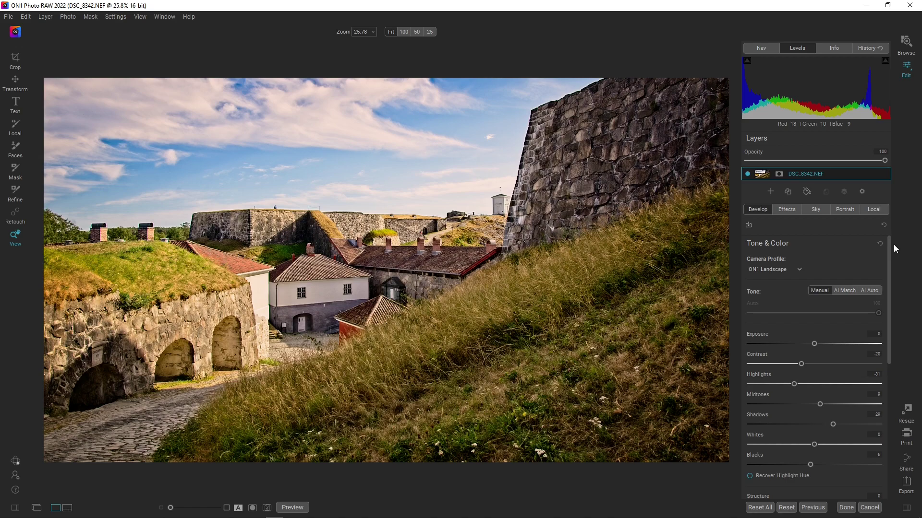